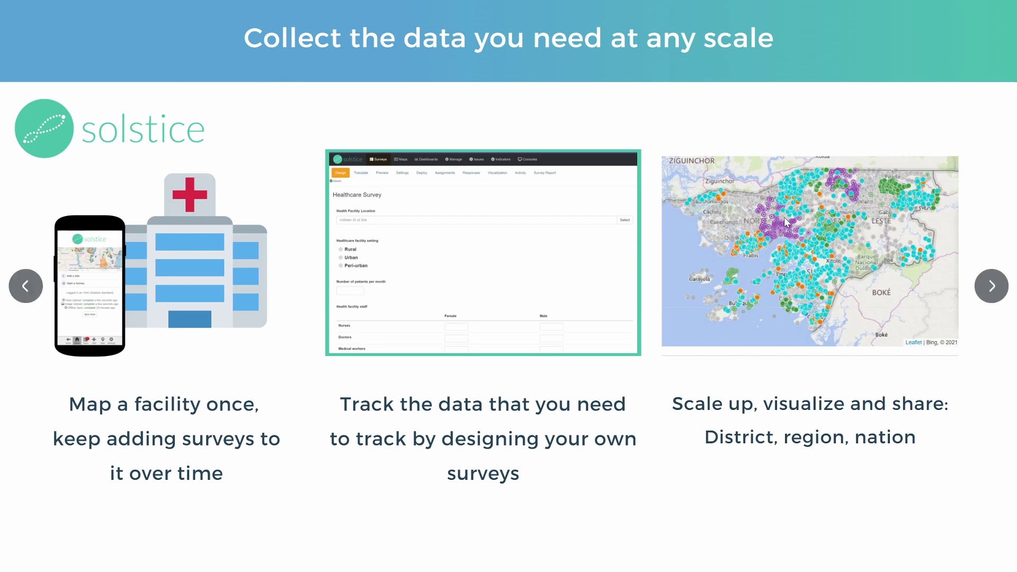
Switch to the Chrome window showing the Solstice home page.
{"action": "key", "text": "alt+Tab"}
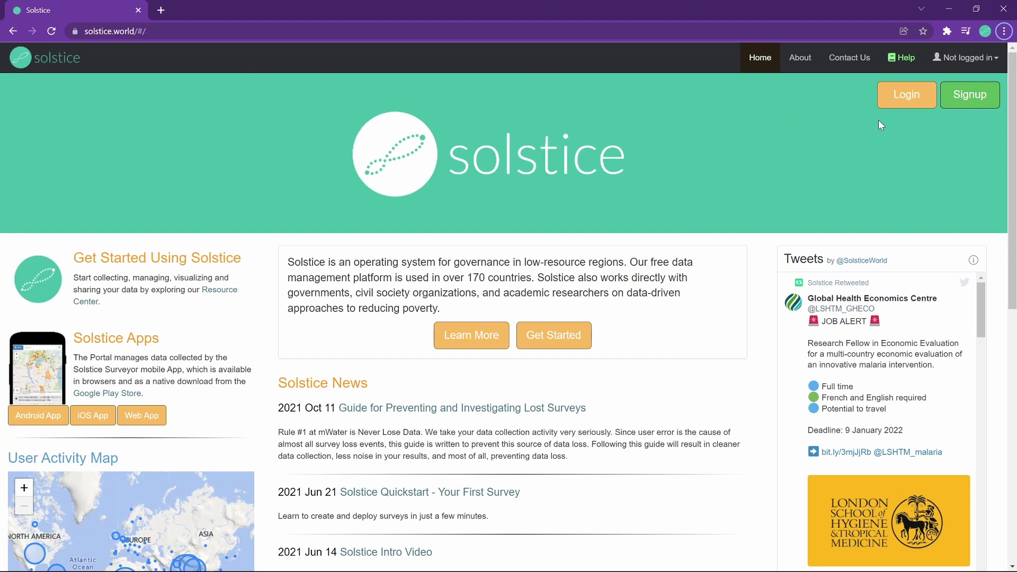
On the signup form, enter the given name, family name, username, password and email address.
{"action": "left_click", "coordinate": [961, 101]}
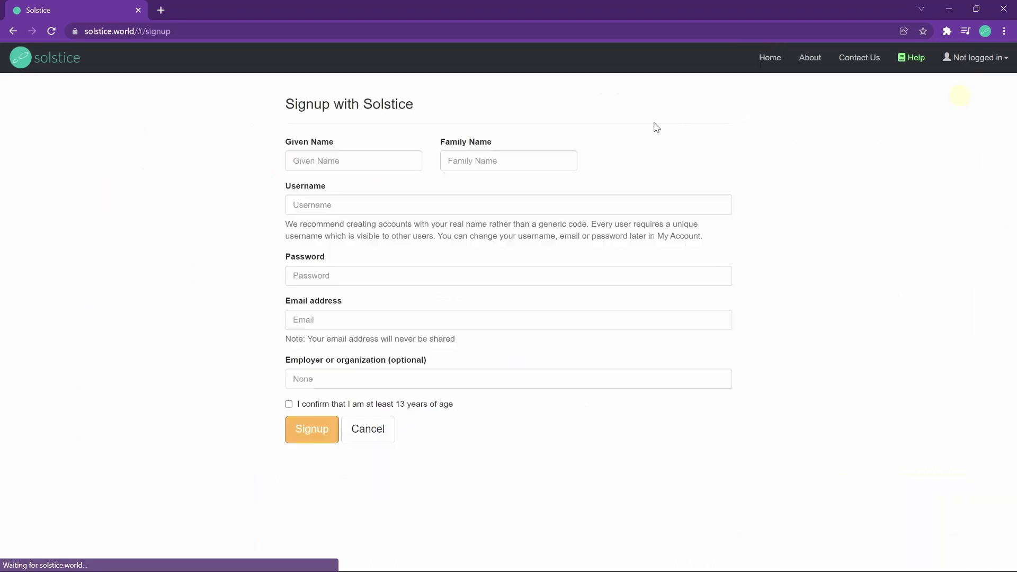
{"action": "left_click", "coordinate": [383, 158]}
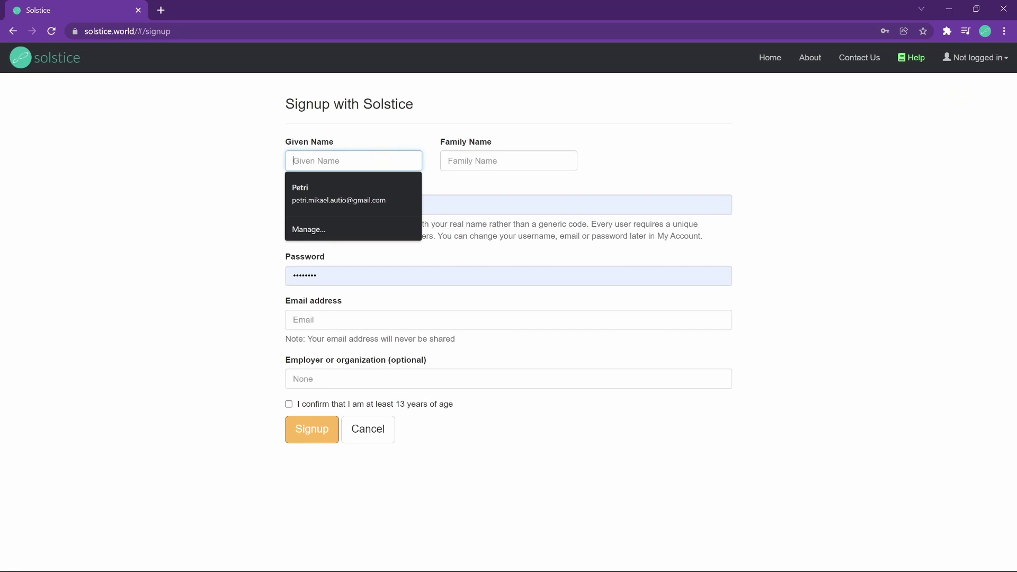
{"action": "type", "text": "HCF"}
{"action": "key", "text": "Tab"}
{"action": "type", "text": "Pro"}
{"action": "key", "text": "Tab"}
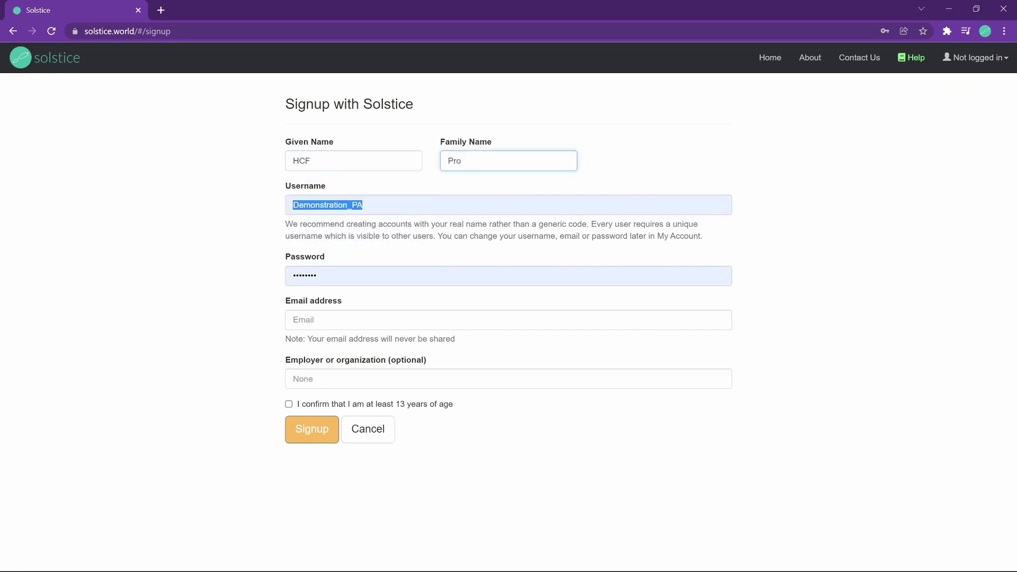
{"action": "type", "text": "HCF_Pro"}
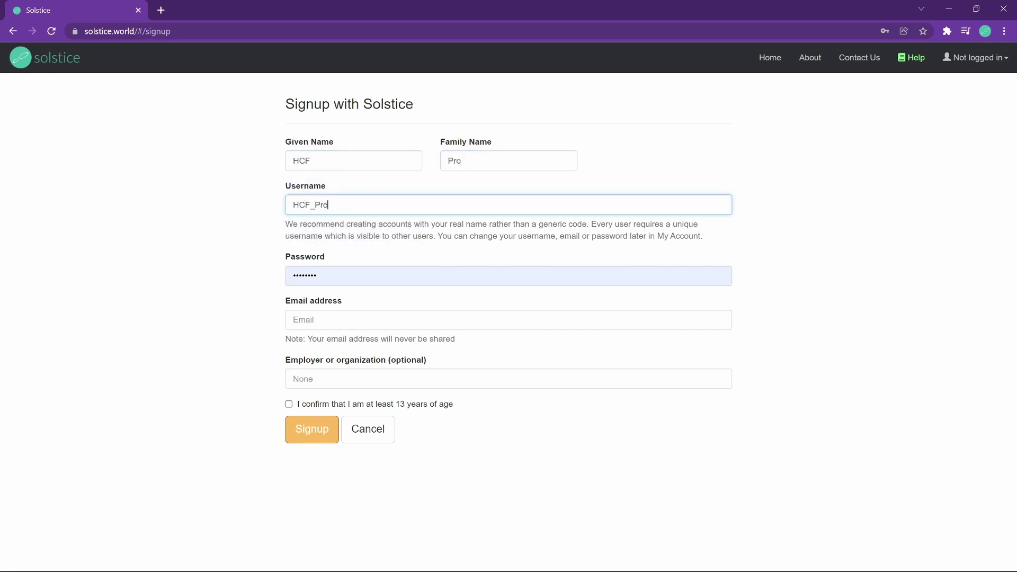
{"action": "key", "text": "Tab"}
{"action": "type", "text": "********"}
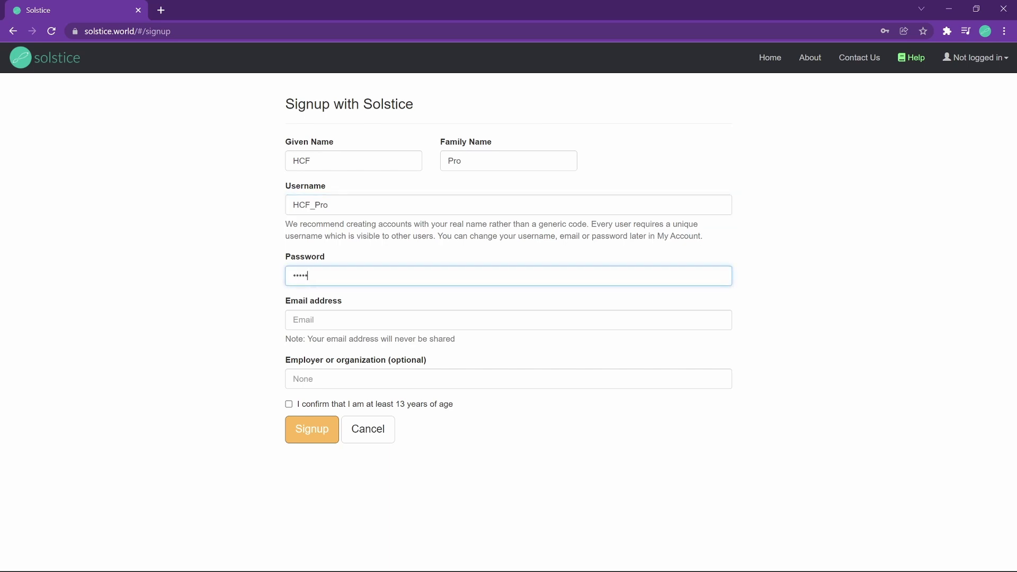
{"action": "key", "text": "Tab"}
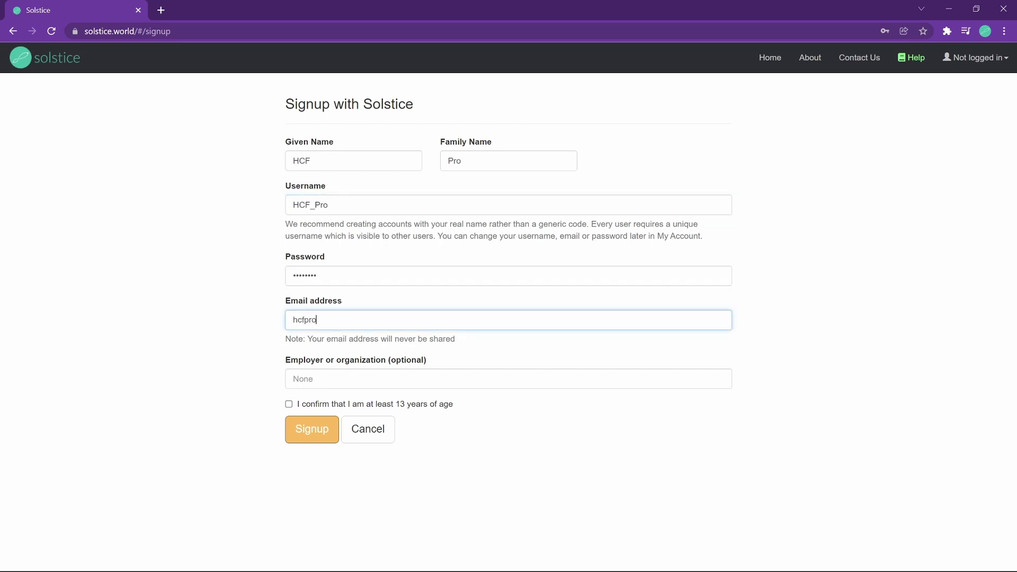
Confirm being at least 13, submit the signup, and dismiss the save-password prompt.
{"action": "key", "text": "Tab"}
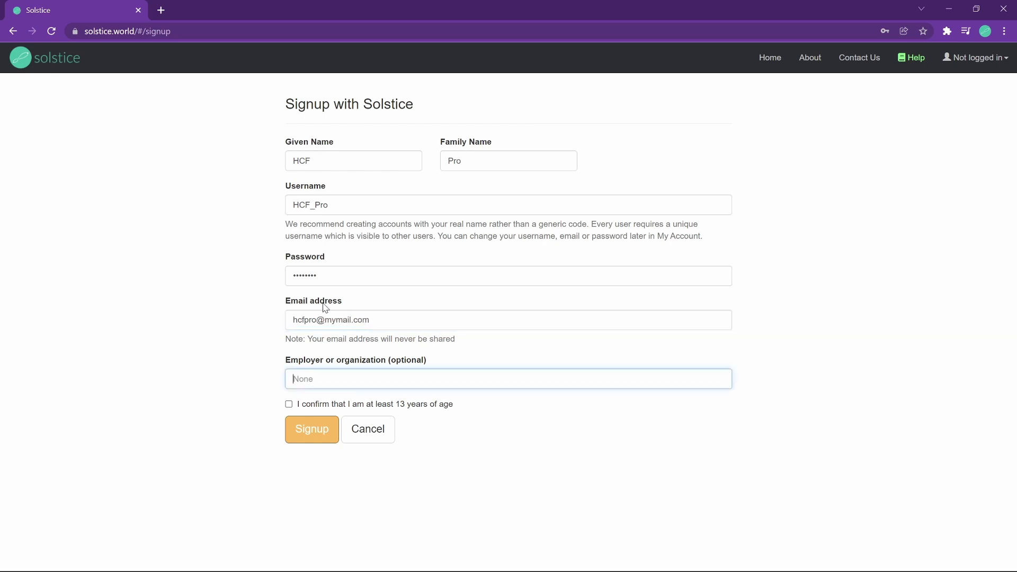
{"action": "left_click", "coordinate": [288, 404]}
{"action": "left_click", "coordinate": [305, 435]}
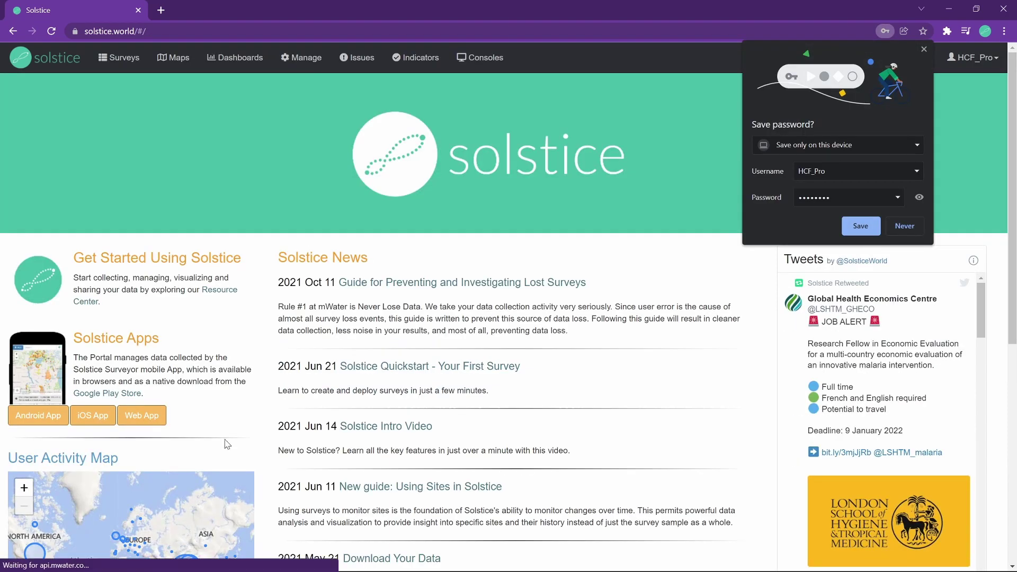
{"action": "left_click", "coordinate": [859, 225]}
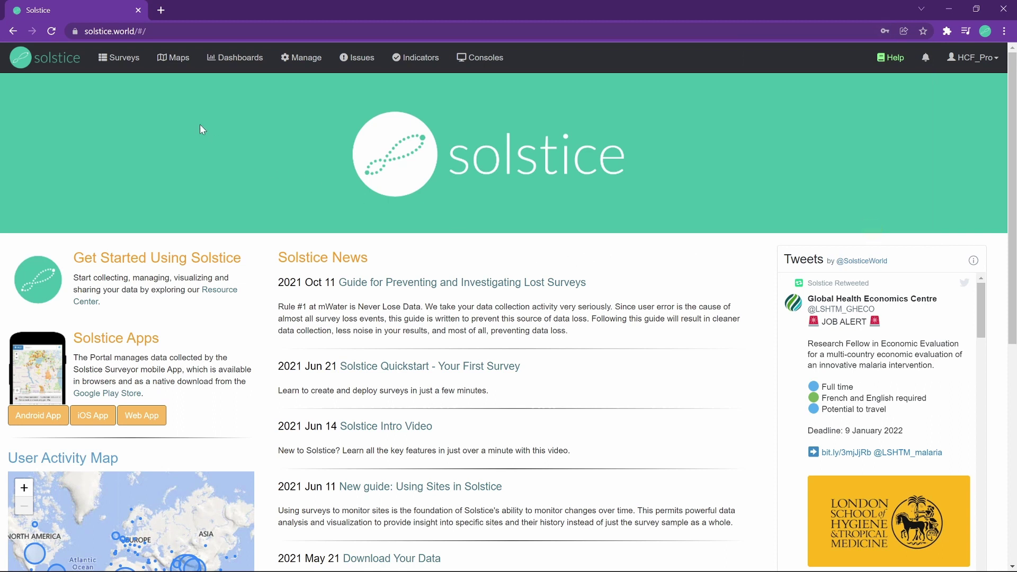
From the Surveys list, create a new Untitled Survey.
{"action": "left_click", "coordinate": [125, 61]}
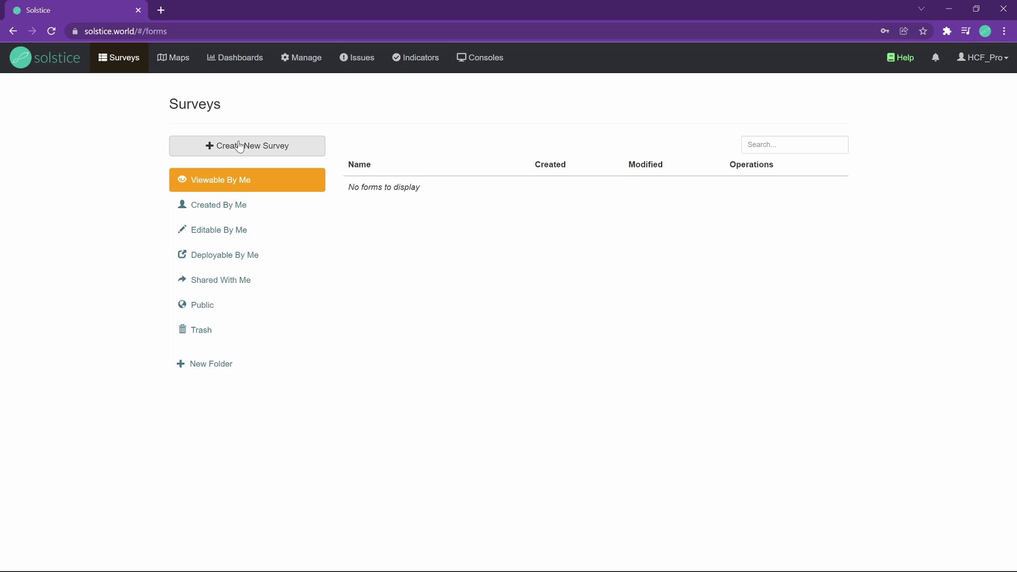
{"action": "left_click", "coordinate": [240, 146]}
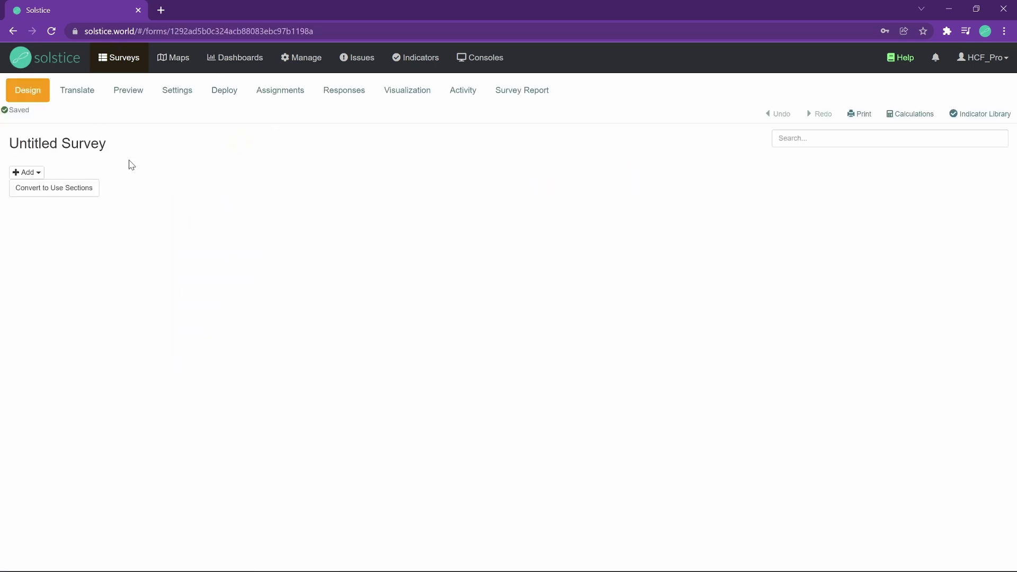
Replace the survey title with 'My Healthcare facility survey' and save it.
{"action": "left_click", "coordinate": [116, 146]}
{"action": "left_click", "coordinate": [411, 118]}
{"action": "key", "text": "ctrl+a"}
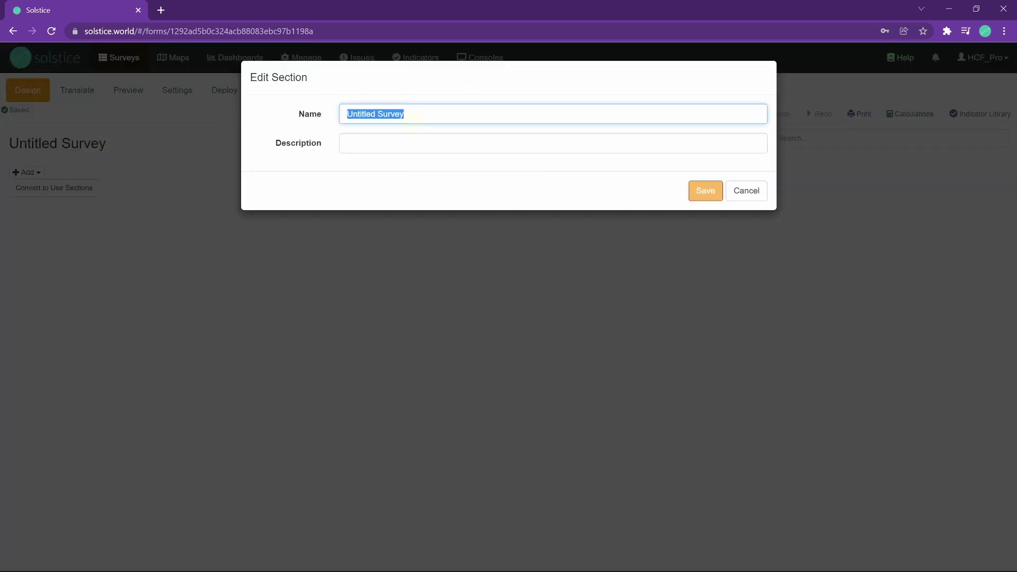
{"action": "type", "text": "My Healthcare "}
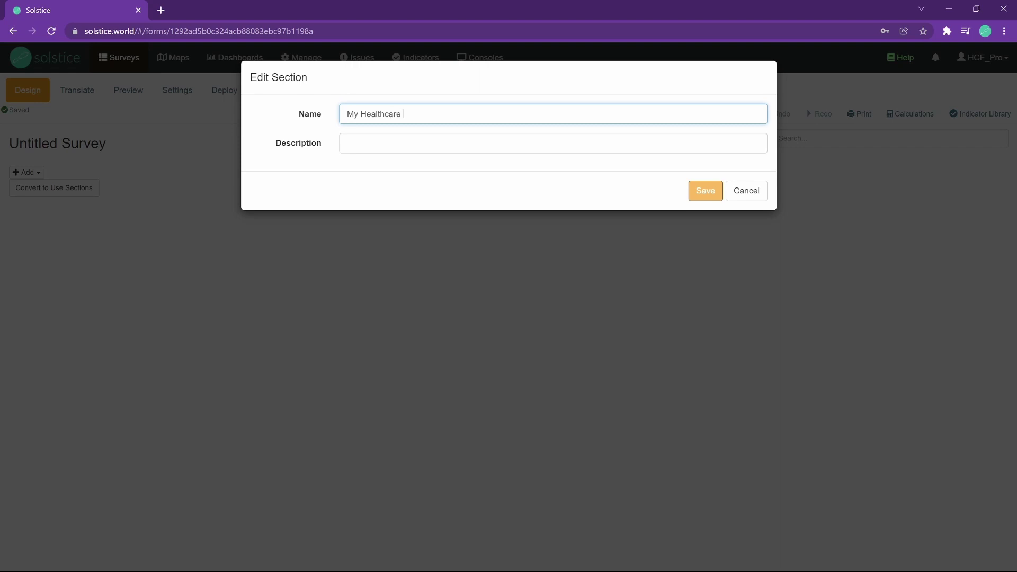
{"action": "type", "text": "facility survey"}
{"action": "left_click", "coordinate": [704, 192]}
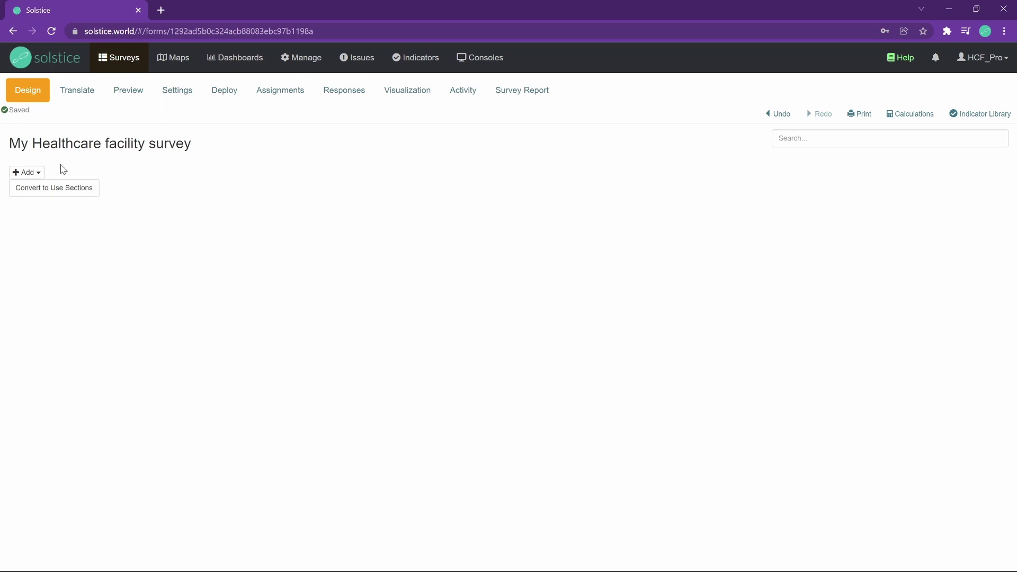
Add a Text Question worded 'Health facility name' and save it.
{"action": "left_click", "coordinate": [41, 172]}
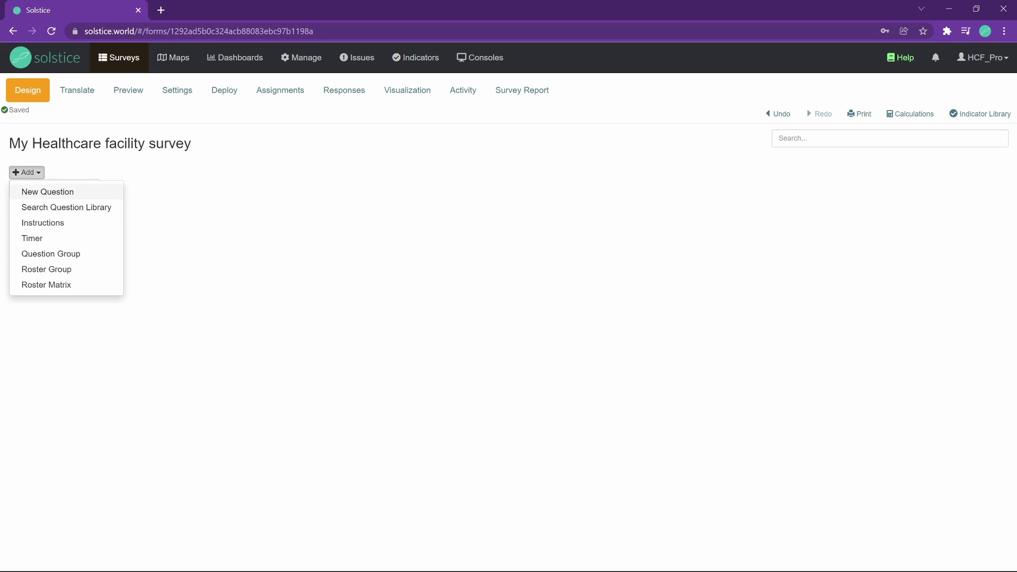
{"action": "left_click", "coordinate": [59, 191]}
{"action": "left_click", "coordinate": [344, 115]}
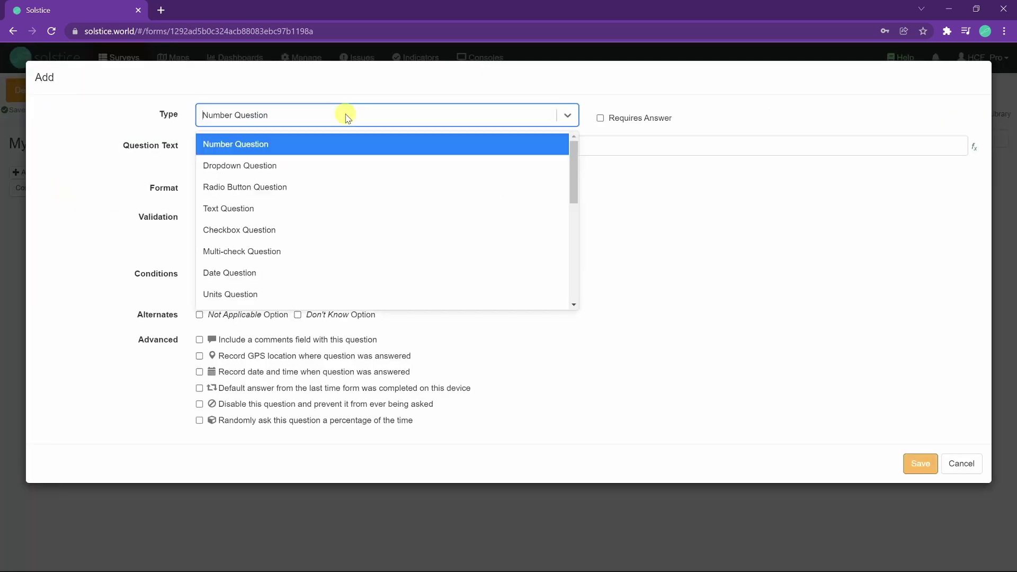
{"action": "left_click", "coordinate": [286, 208]}
{"action": "left_click", "coordinate": [298, 148]}
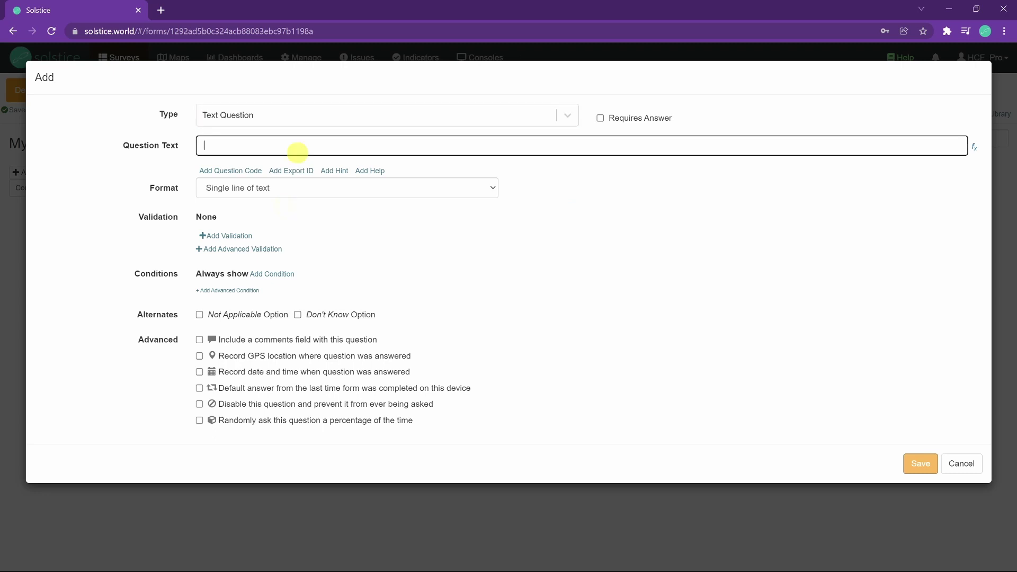
{"action": "type", "text": "Health faci"}
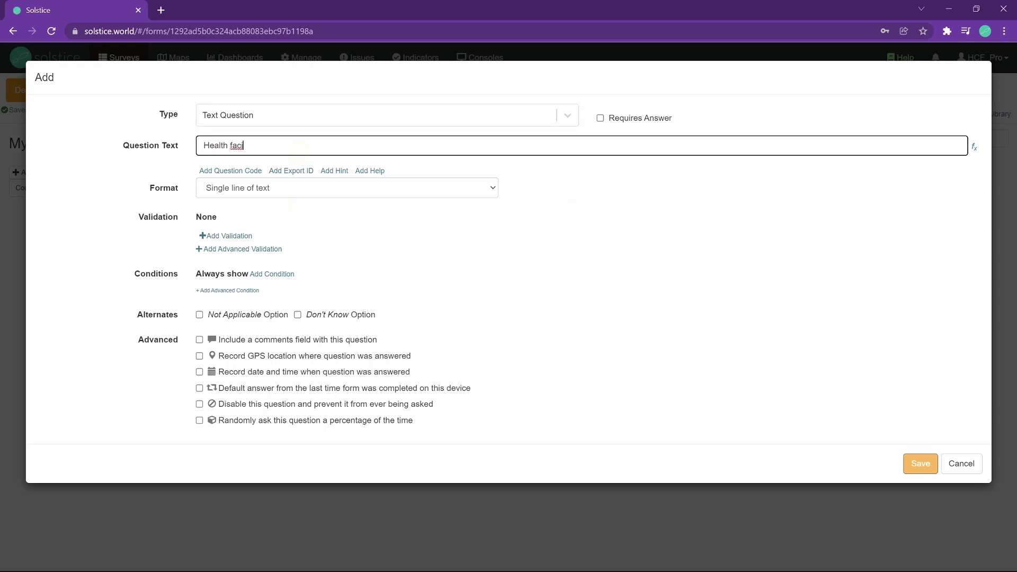
{"action": "type", "text": "lity name"}
{"action": "left_click", "coordinate": [921, 465]}
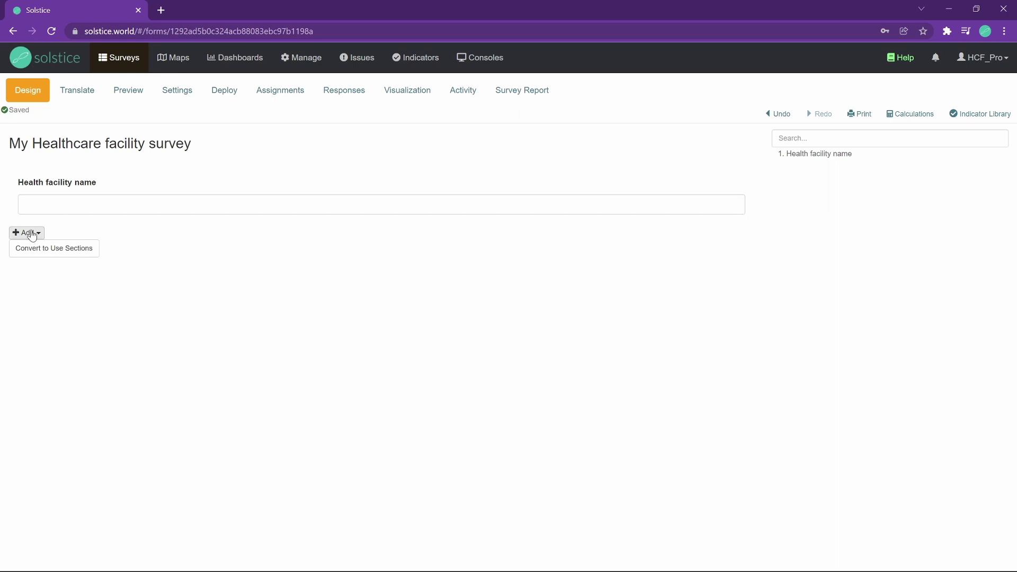
{"action": "left_click", "coordinate": [32, 236]}
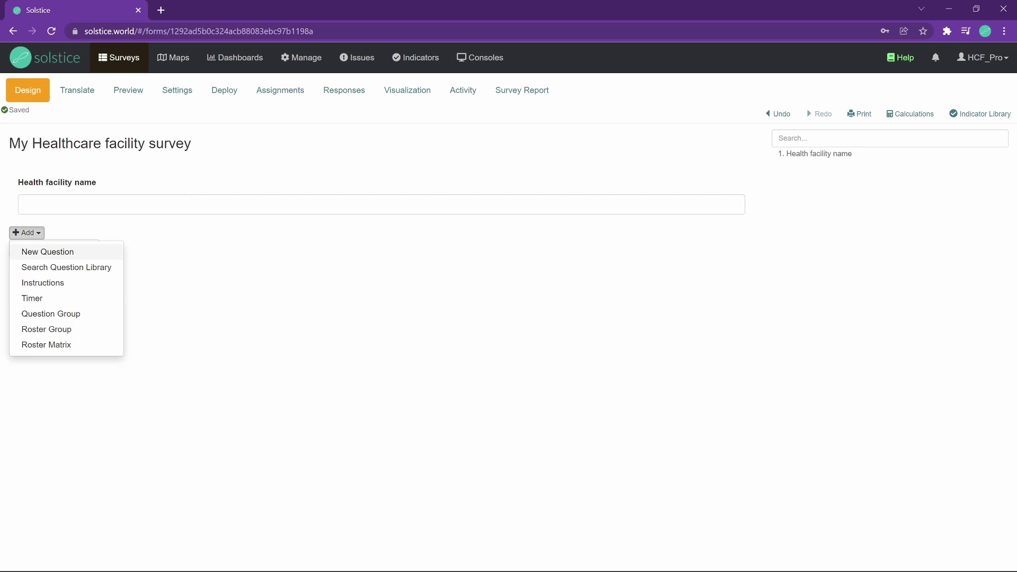
Start a new question and set its type to Site Question.
{"action": "left_click", "coordinate": [46, 251]}
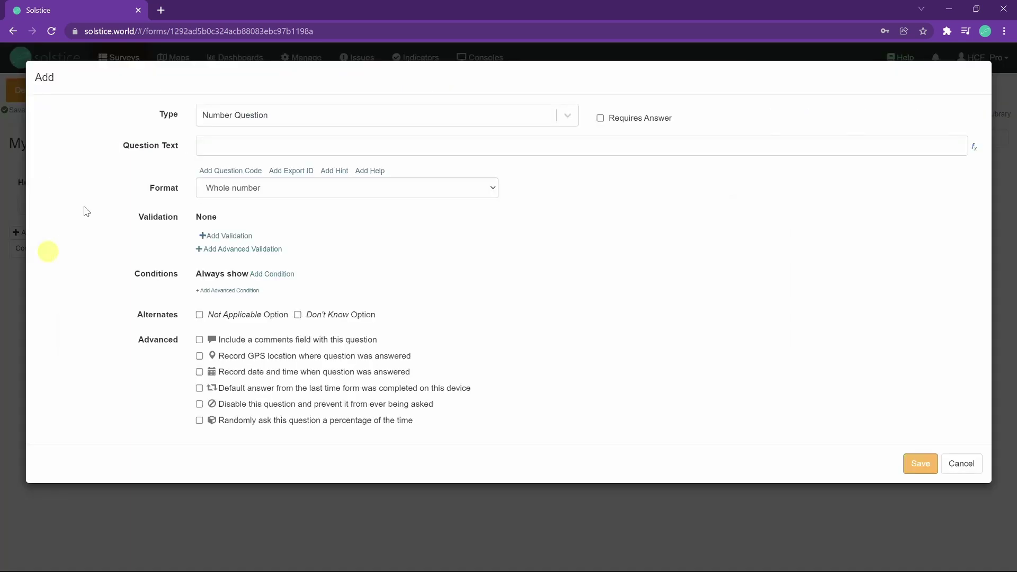
{"action": "left_click", "coordinate": [242, 116]}
{"action": "scroll", "coordinate": [243, 183], "scroll_direction": "down", "scroll_amount": 2}
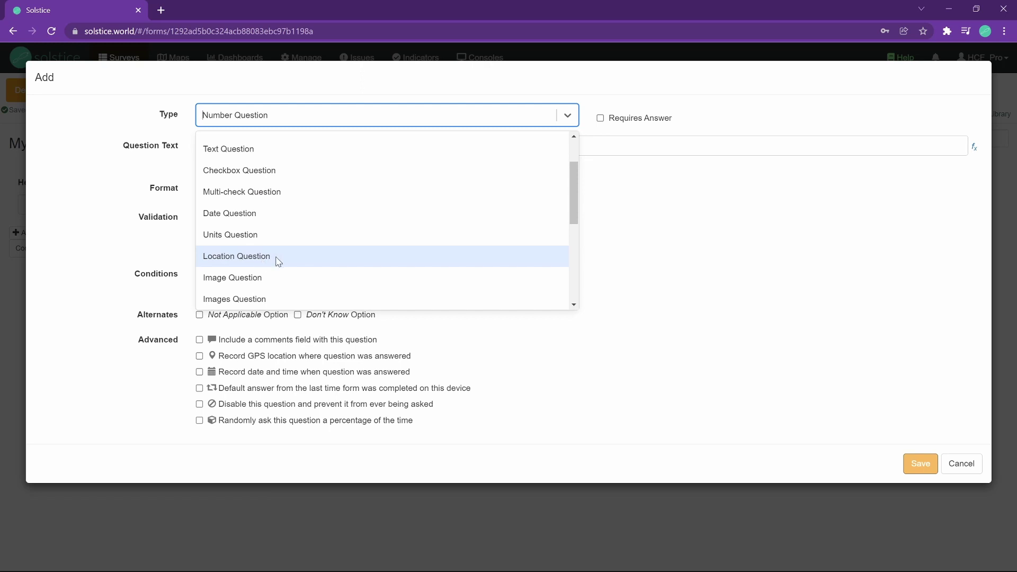
{"action": "scroll", "coordinate": [278, 262], "scroll_direction": "down", "scroll_amount": 3}
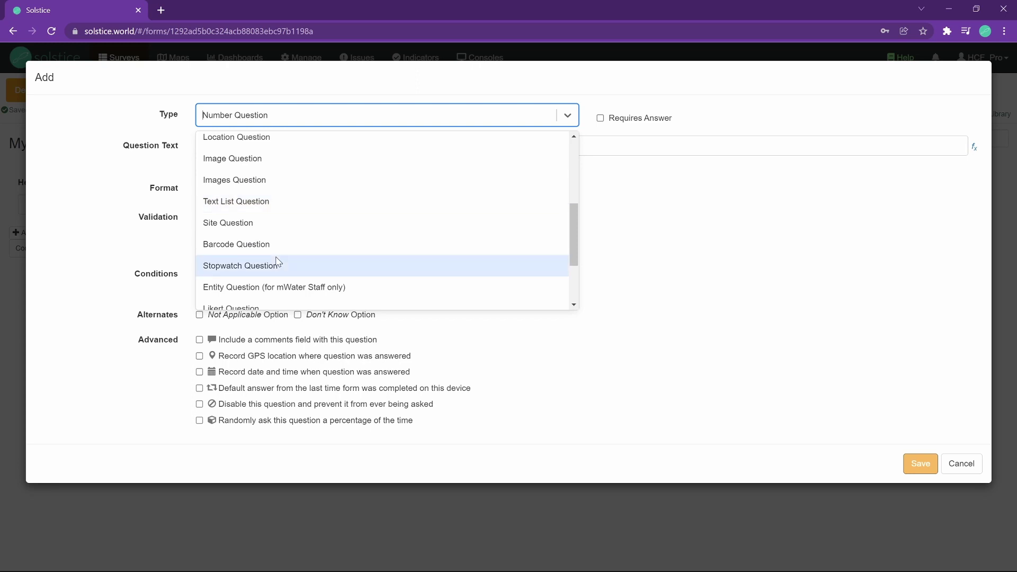
{"action": "scroll", "coordinate": [275, 260], "scroll_direction": "up", "scroll_amount": 2}
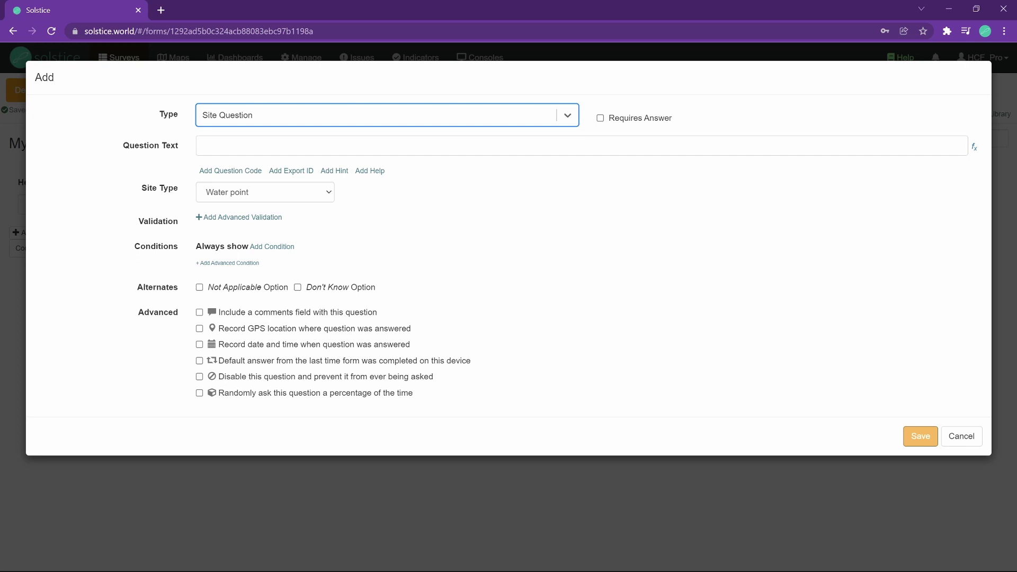
{"action": "left_click", "coordinate": [306, 146]}
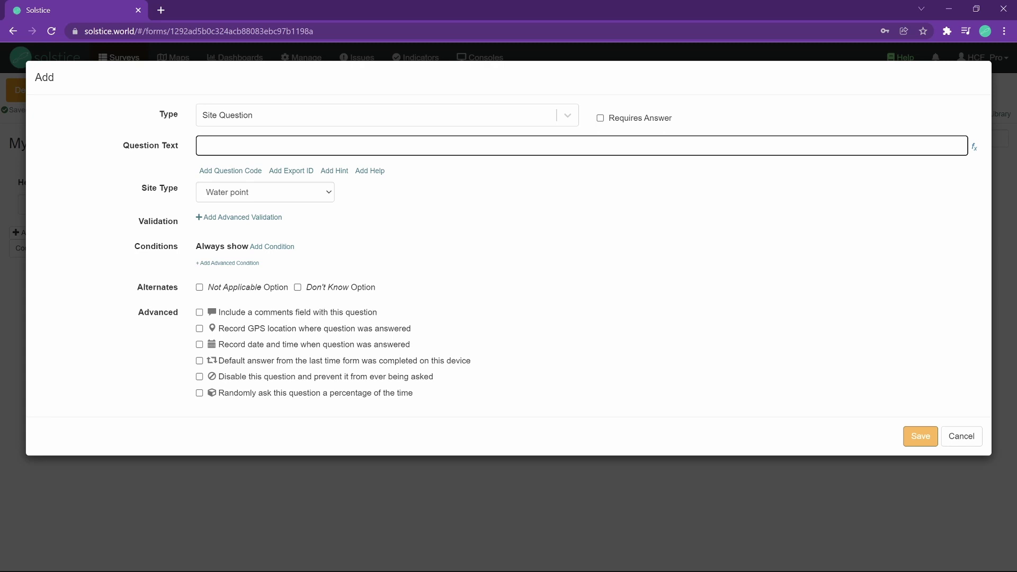
Word the site question 'Where is the health facility?', set site type Health facility, and save.
{"action": "type", "text": "hich"}
{"action": "key", "text": "BackSpace"}
{"action": "type", "text": "ere  is the health facility?"}
{"action": "key", "text": "Left"}
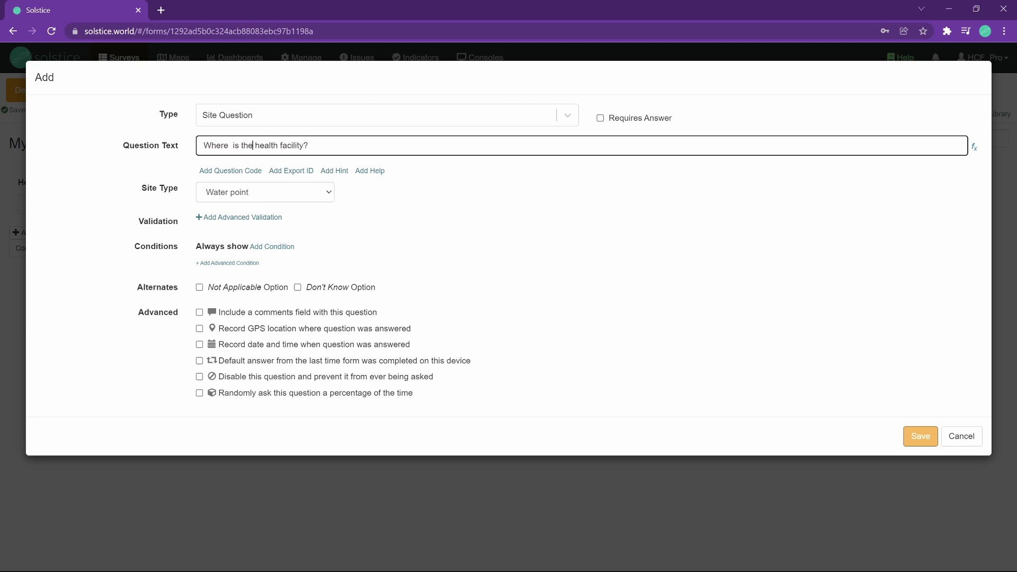
{"action": "key", "text": "BackSpace"}
{"action": "left_click", "coordinate": [220, 197]}
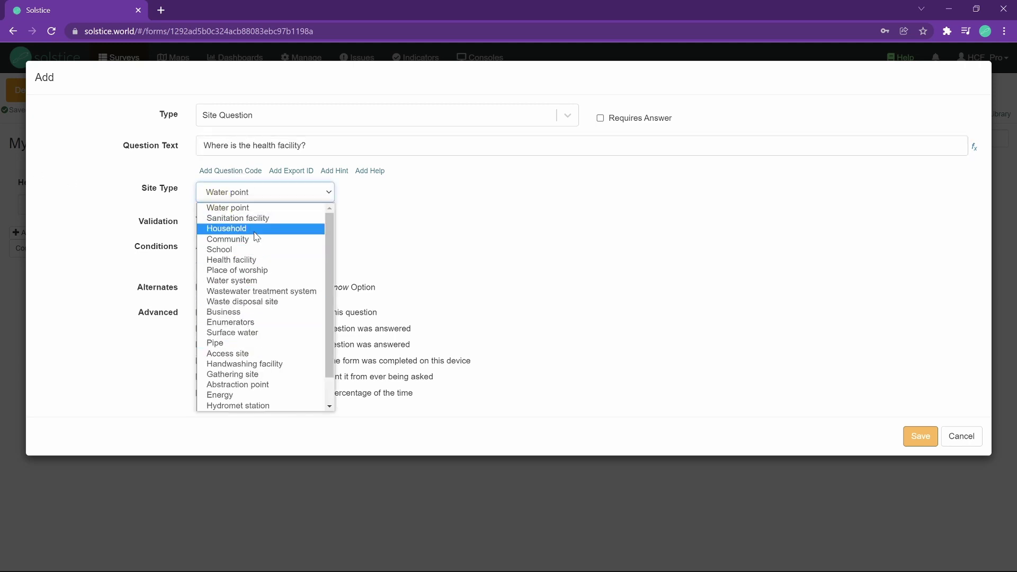
{"action": "left_click", "coordinate": [230, 260]}
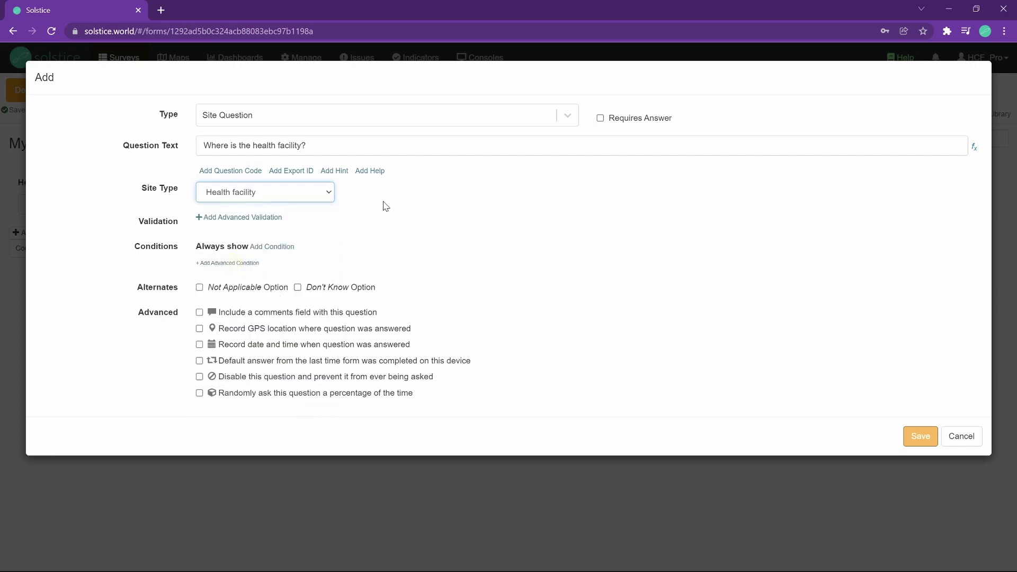
{"action": "left_click", "coordinate": [928, 443]}
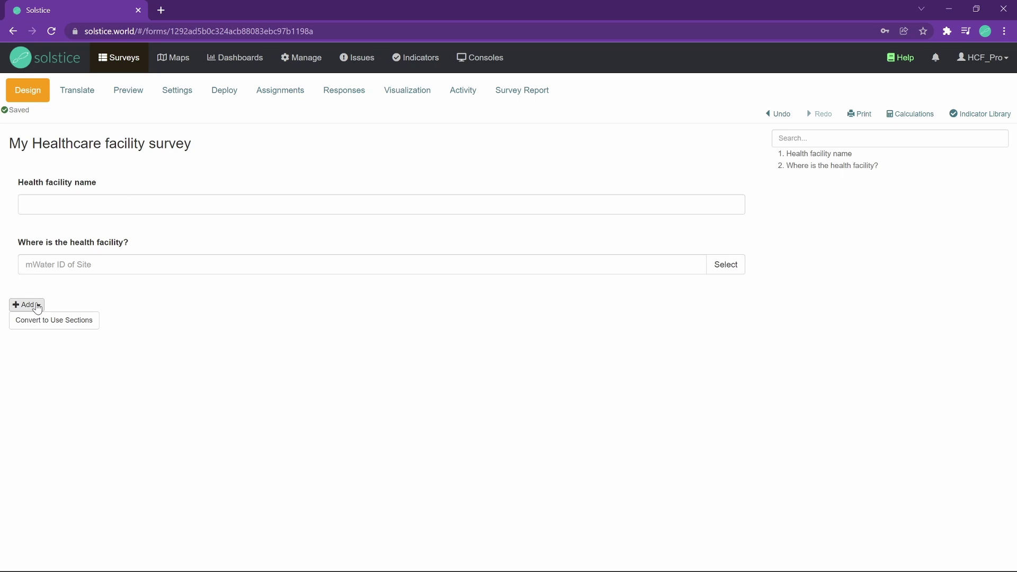
Add a Radio Button Question worded 'HCF location type'.
{"action": "left_click", "coordinate": [37, 306]}
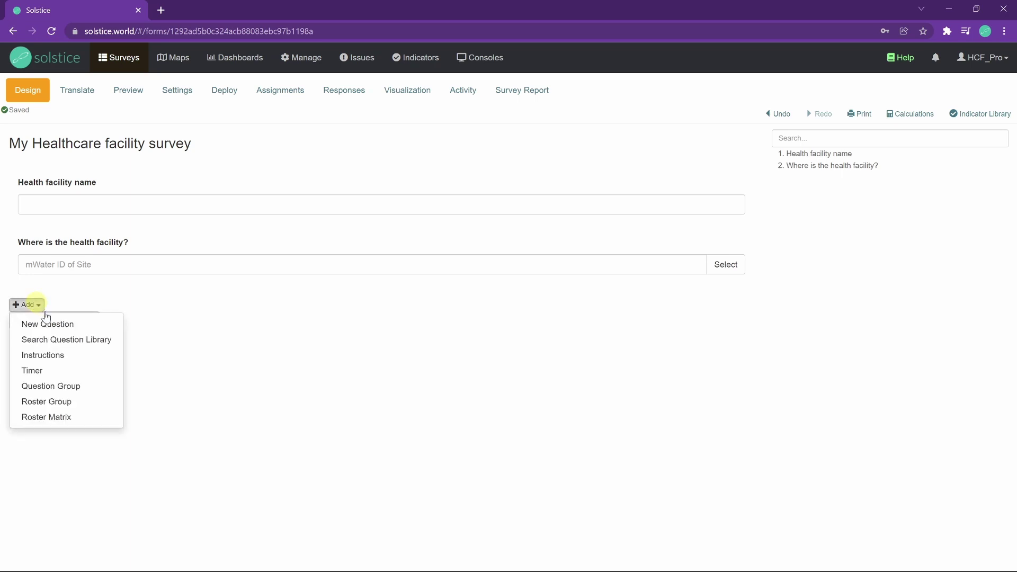
{"action": "left_click", "coordinate": [43, 320]}
{"action": "left_click", "coordinate": [235, 120]}
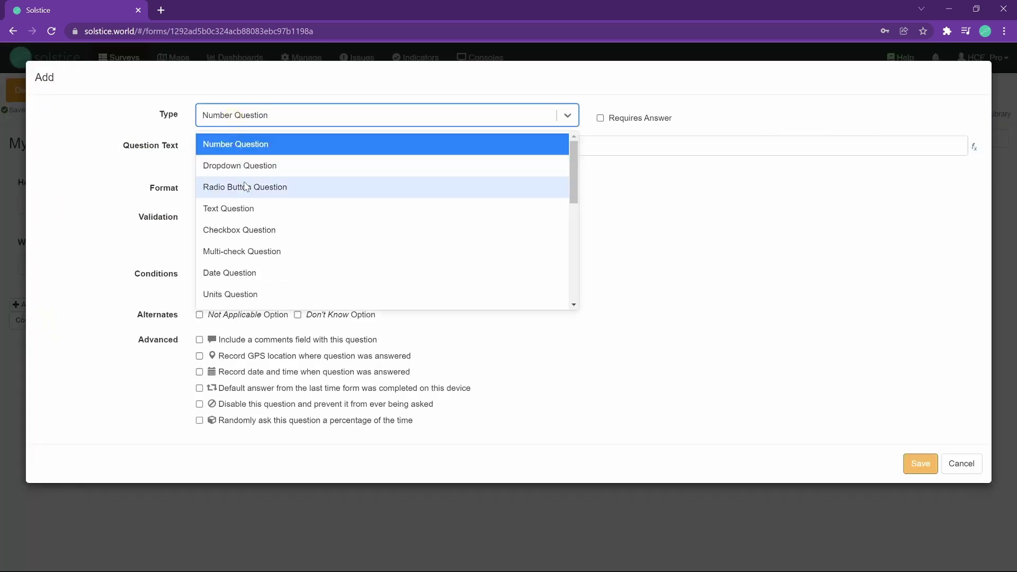
{"action": "left_click", "coordinate": [245, 187]}
{"action": "left_click", "coordinate": [244, 142]}
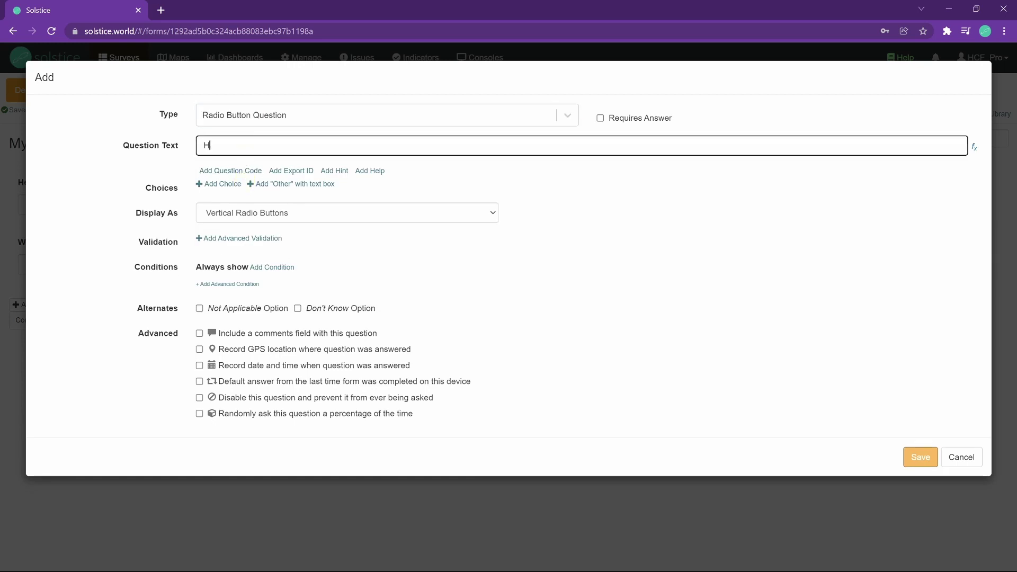
{"action": "type", "text": "location type"}
Give it choices Rural, Urban and Peri-urban, save, and try each answer.
{"action": "left_click", "coordinate": [225, 184]}
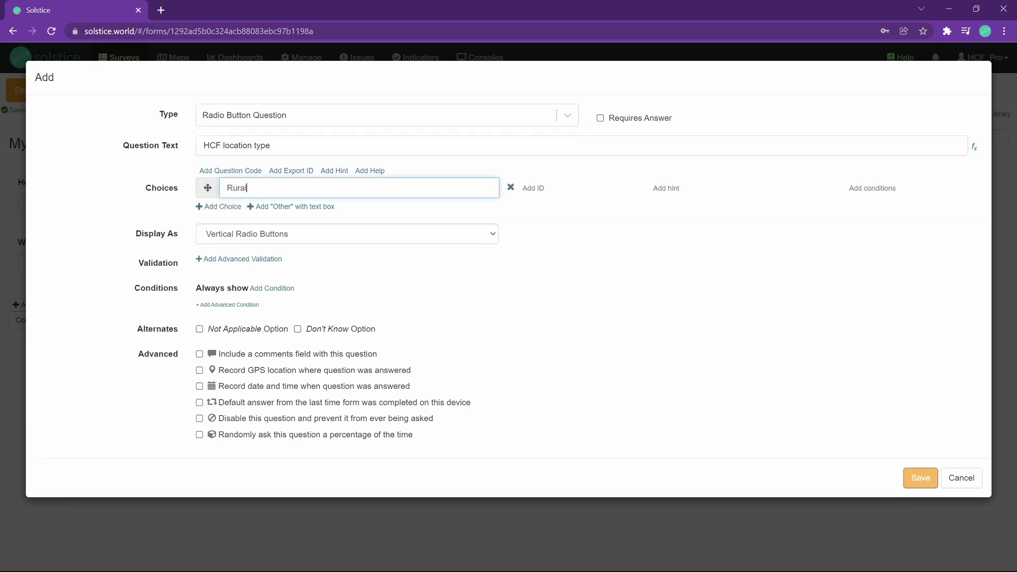
{"action": "left_click", "coordinate": [215, 206]}
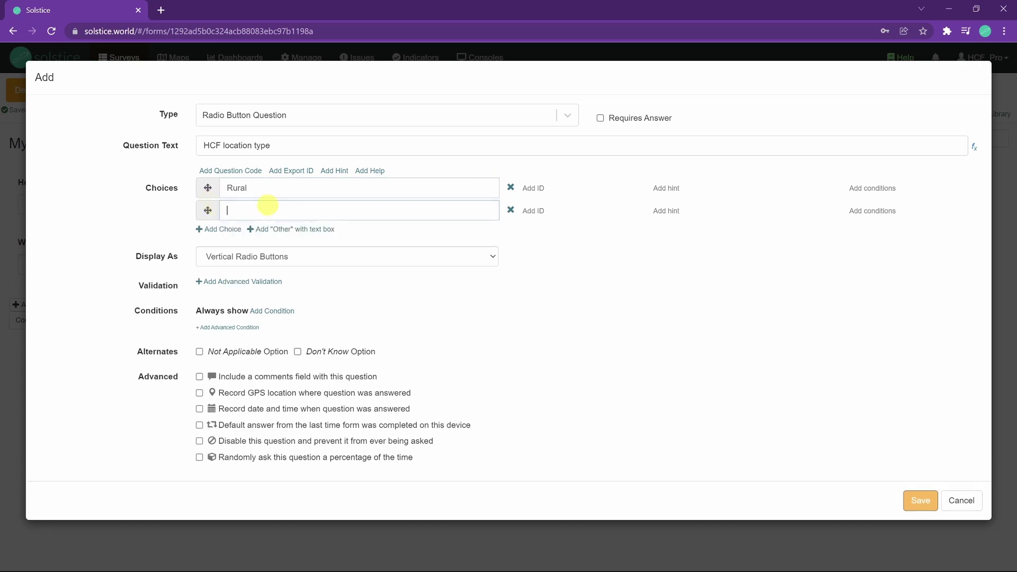
{"action": "type", "text": "Urban"}
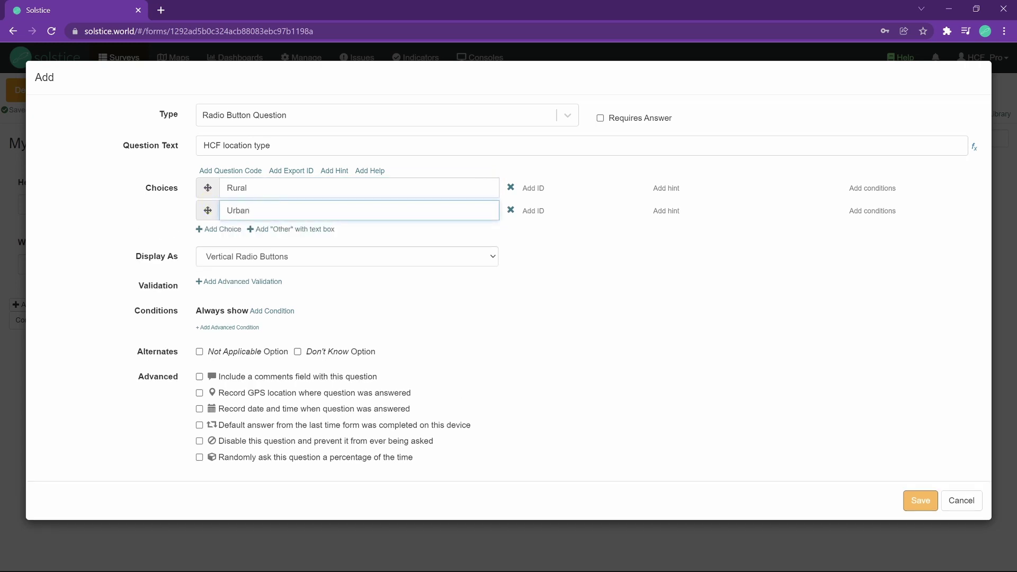
{"action": "left_click", "coordinate": [237, 229]}
{"action": "type", "text": "Peri"}
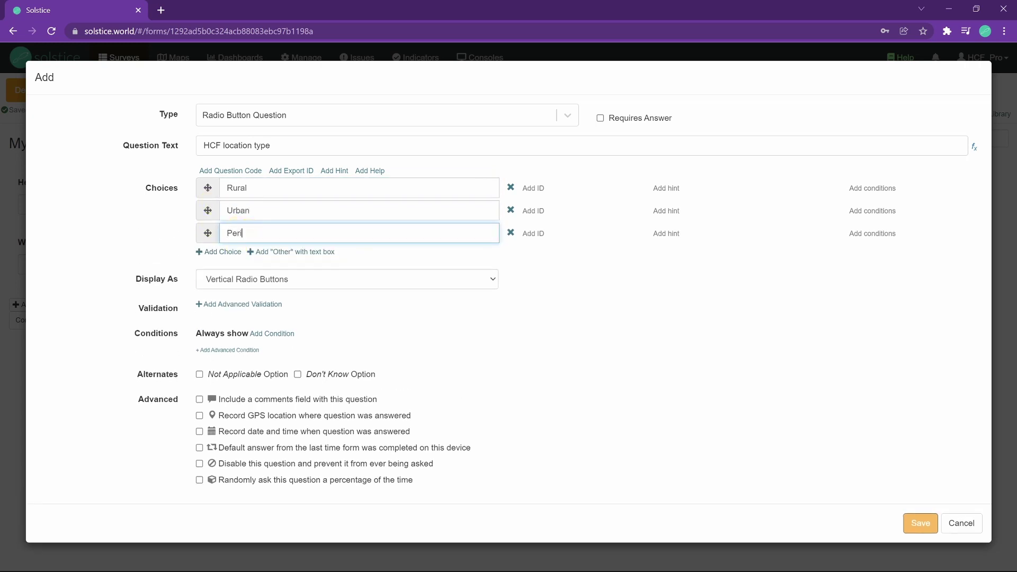
{"action": "type", "text": "-urban"}
{"action": "left_click", "coordinate": [926, 526]}
{"action": "left_click", "coordinate": [66, 335]}
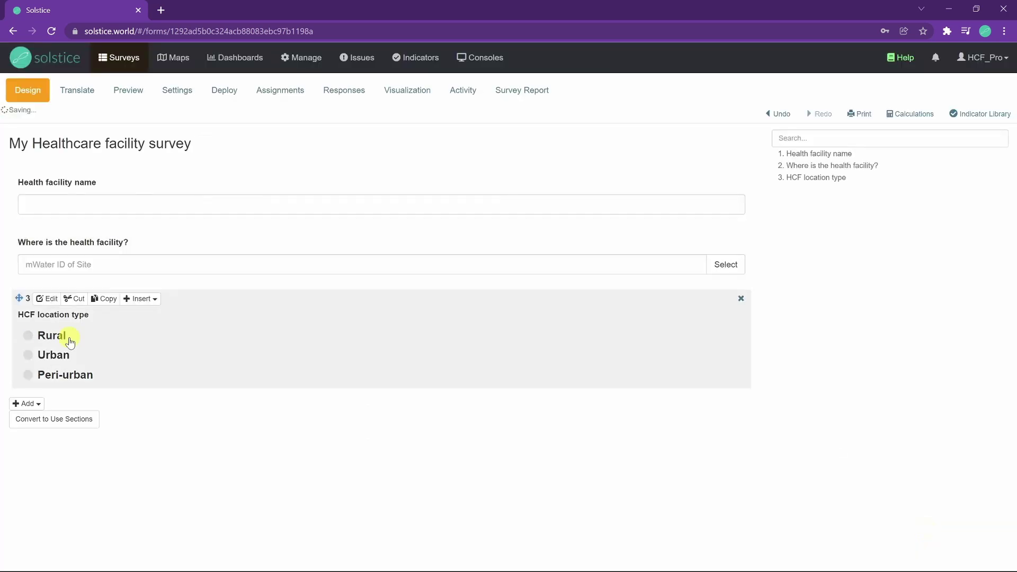
{"action": "left_click", "coordinate": [64, 354]}
{"action": "left_click", "coordinate": [49, 371]}
Add a Number Question 'Estimated number of patients per month' and save it.
{"action": "left_click", "coordinate": [65, 336]}
{"action": "left_click", "coordinate": [22, 404]}
{"action": "left_click", "coordinate": [62, 422]}
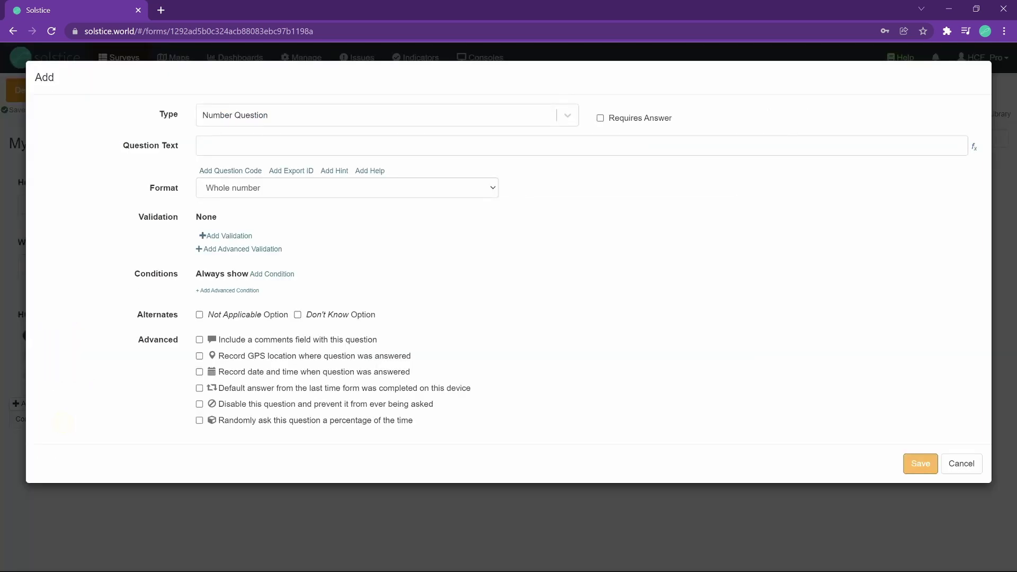
{"action": "left_click", "coordinate": [260, 146]}
{"action": "type", "text": "Est"}
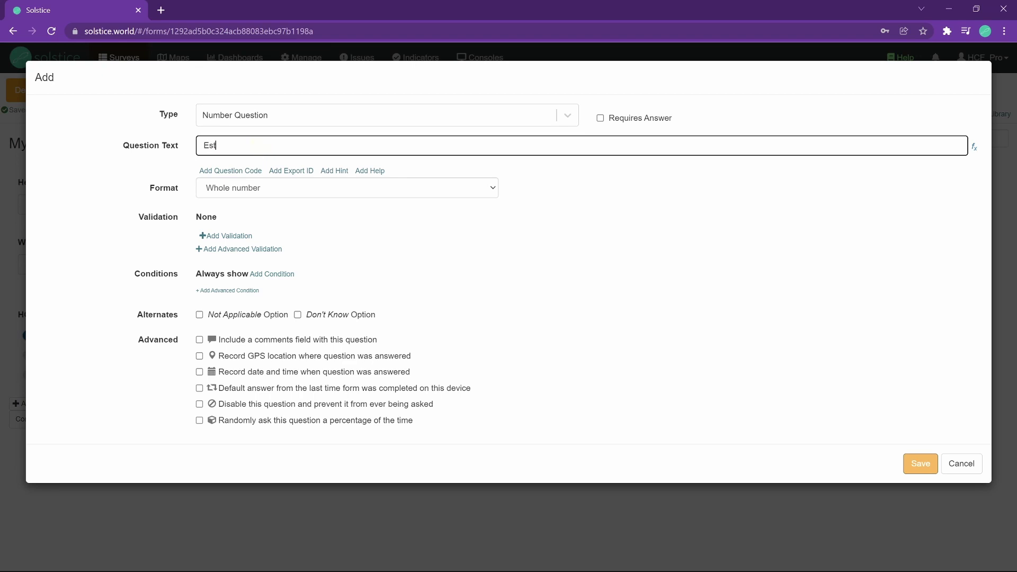
{"action": "type", "text": "imated number of patien"}
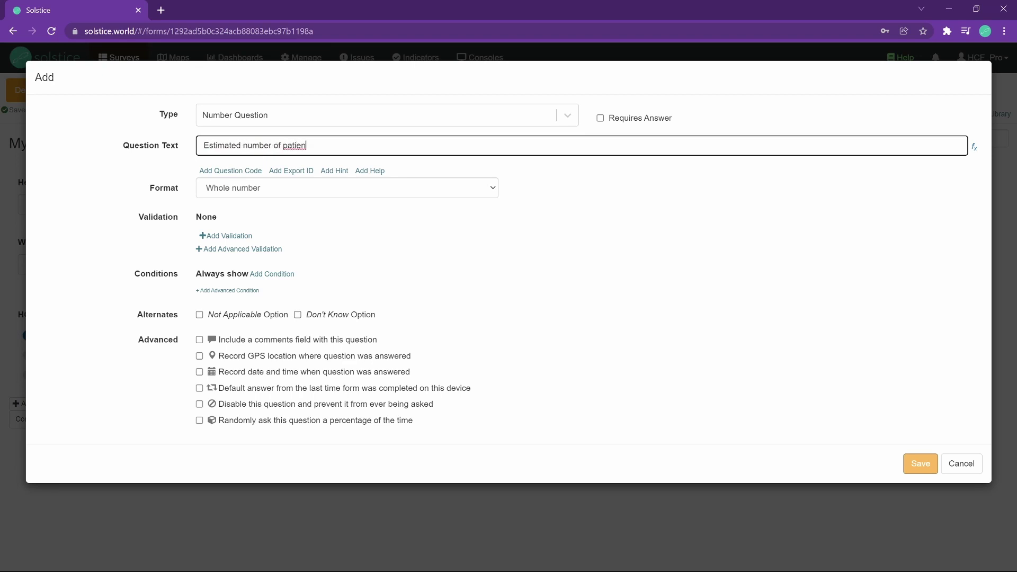
{"action": "type", "text": "t sper month"}
{"action": "left_click", "coordinate": [934, 457]}
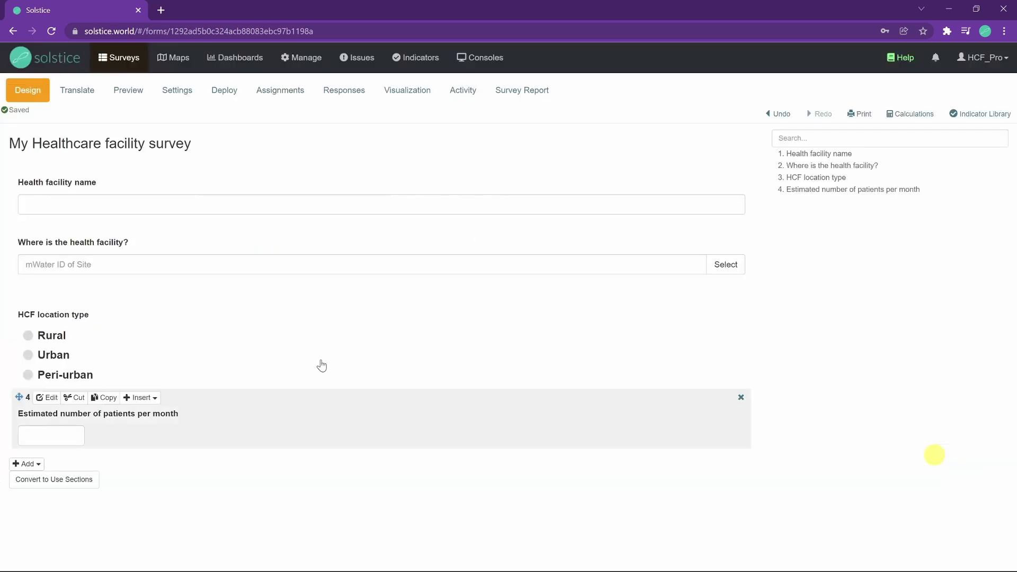
Start a Matrix Question worded 'Healthcare facility workers'.
{"action": "left_click", "coordinate": [28, 464]}
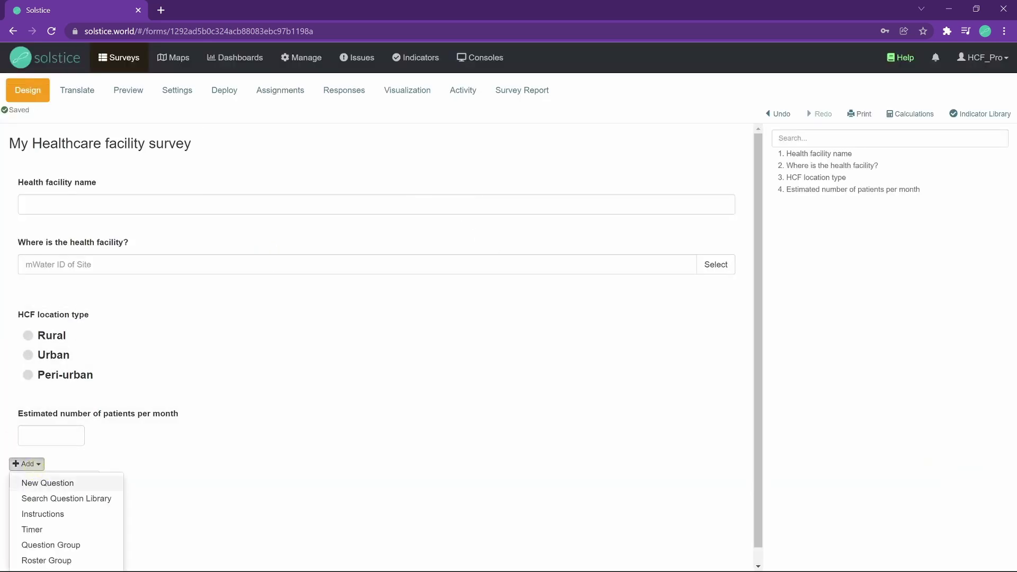
{"action": "left_click", "coordinate": [48, 482]}
{"action": "left_click", "coordinate": [317, 106]}
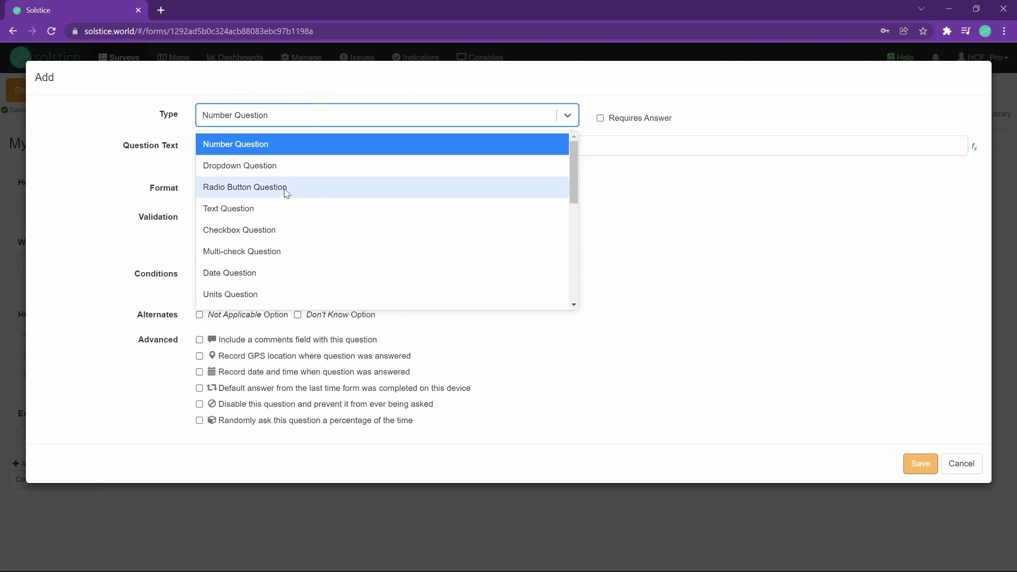
{"action": "scroll", "coordinate": [283, 201], "scroll_direction": "down", "scroll_amount": 1}
{"action": "scroll", "coordinate": [281, 212], "scroll_direction": "down", "scroll_amount": 1}
{"action": "scroll", "coordinate": [278, 227], "scroll_direction": "down", "scroll_amount": 1}
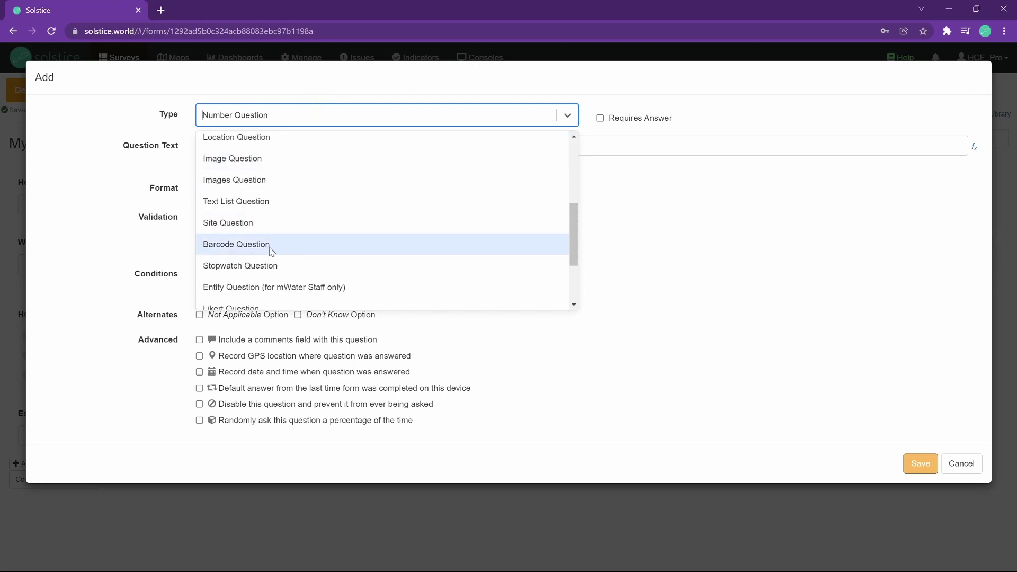
{"action": "scroll", "coordinate": [270, 253], "scroll_direction": "down", "scroll_amount": 1}
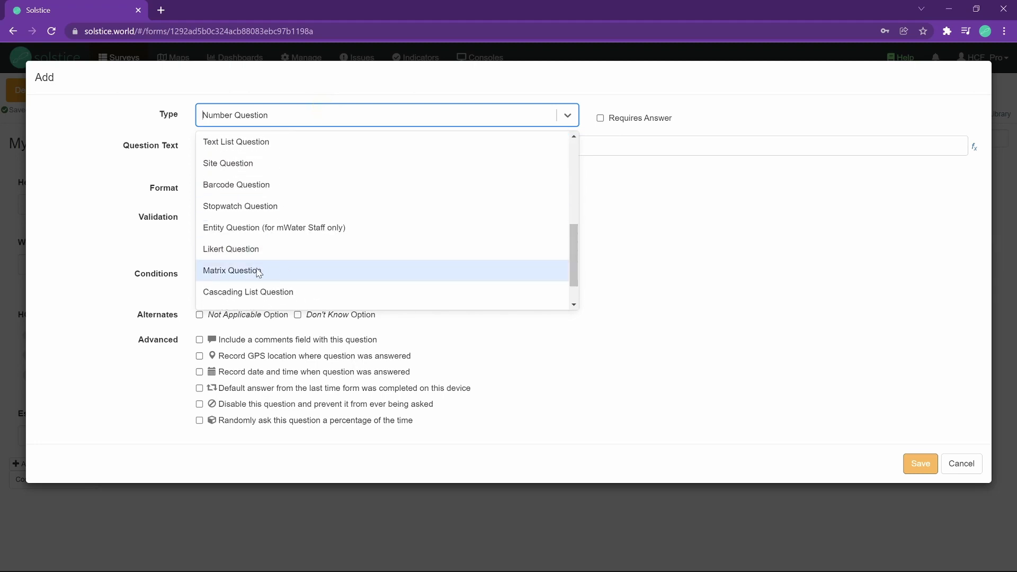
{"action": "left_click", "coordinate": [259, 271]}
{"action": "left_click", "coordinate": [227, 144]}
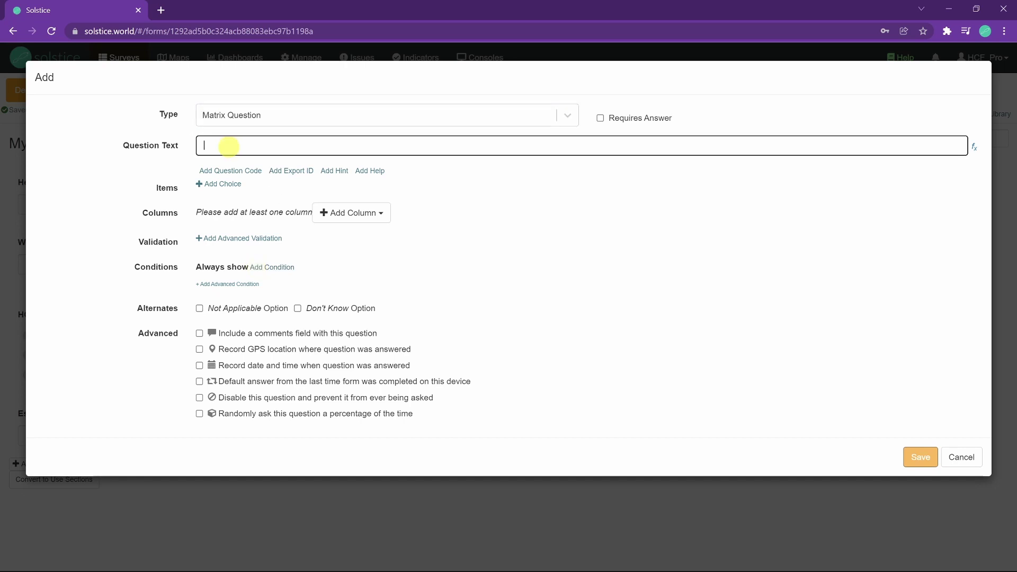
{"action": "type", "text": "Healthcare fa"}
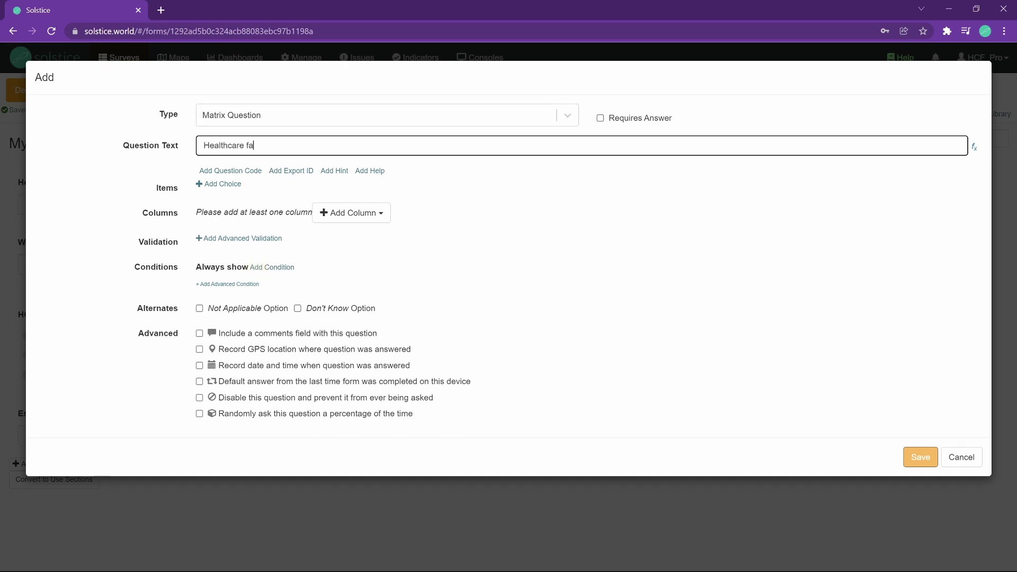
{"action": "type", "text": "cility workers"}
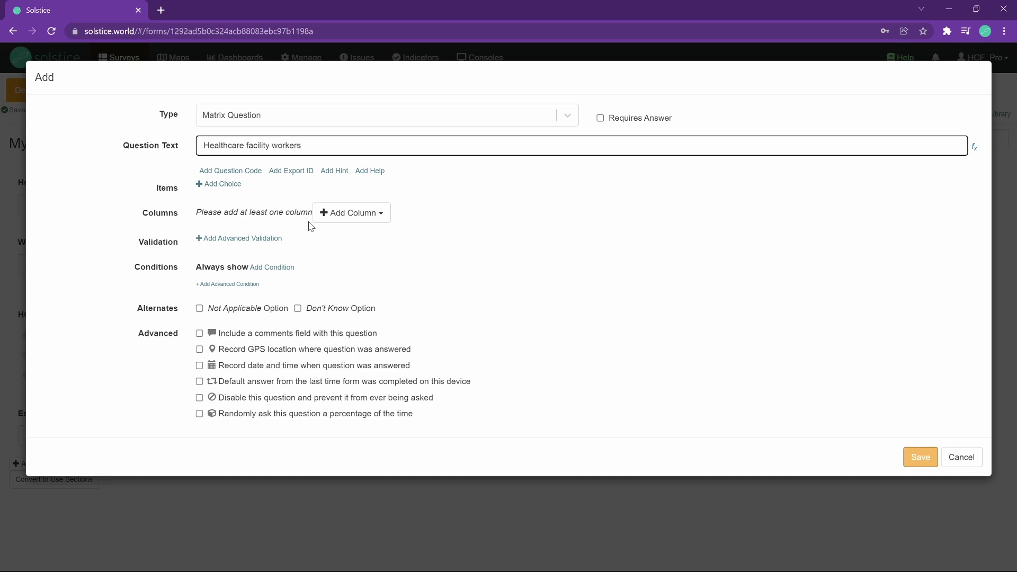
Add whole-number columns Female and Male to the matrix and save the question.
{"action": "left_click", "coordinate": [342, 213]}
{"action": "left_click", "coordinate": [341, 249]}
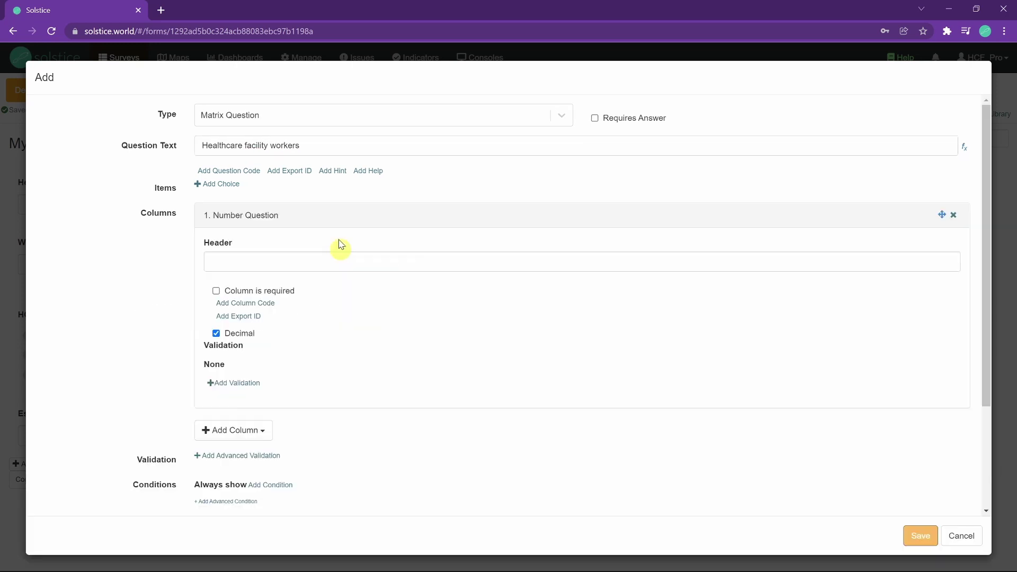
{"action": "left_click", "coordinate": [316, 255]}
{"action": "type", "text": "Female"}
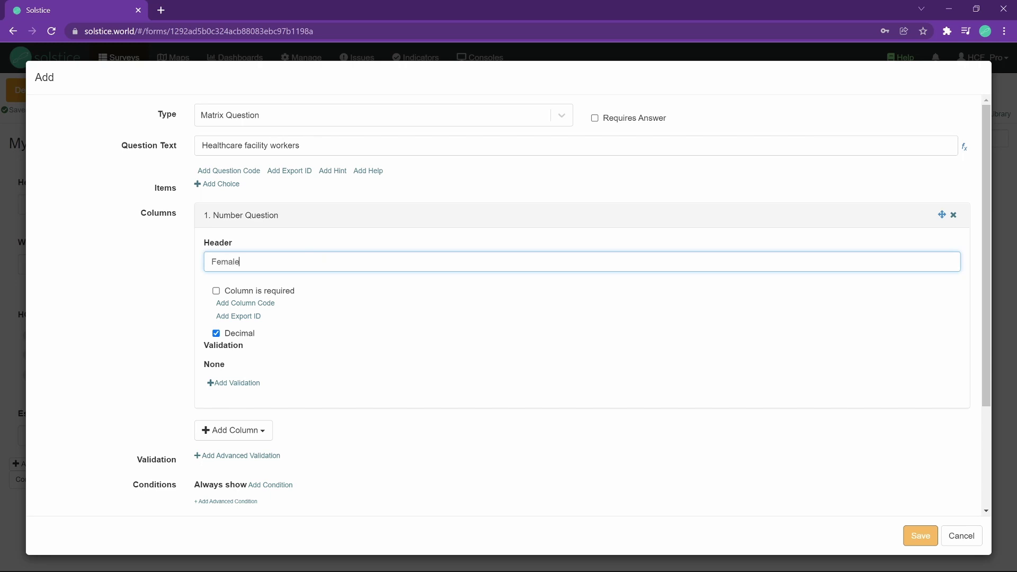
{"action": "left_click", "coordinate": [244, 334]}
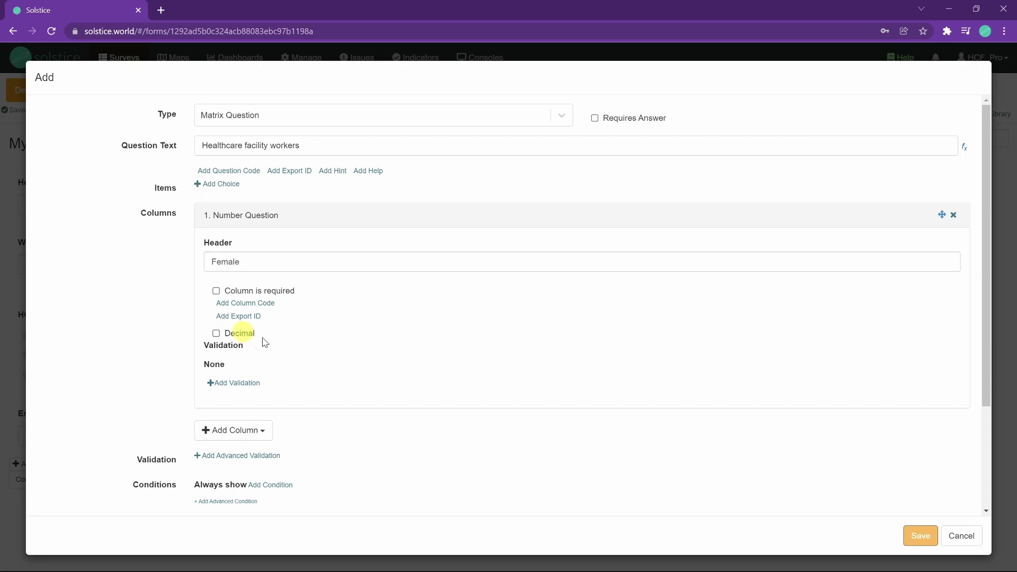
{"action": "left_click", "coordinate": [240, 437]}
{"action": "left_click", "coordinate": [243, 468]}
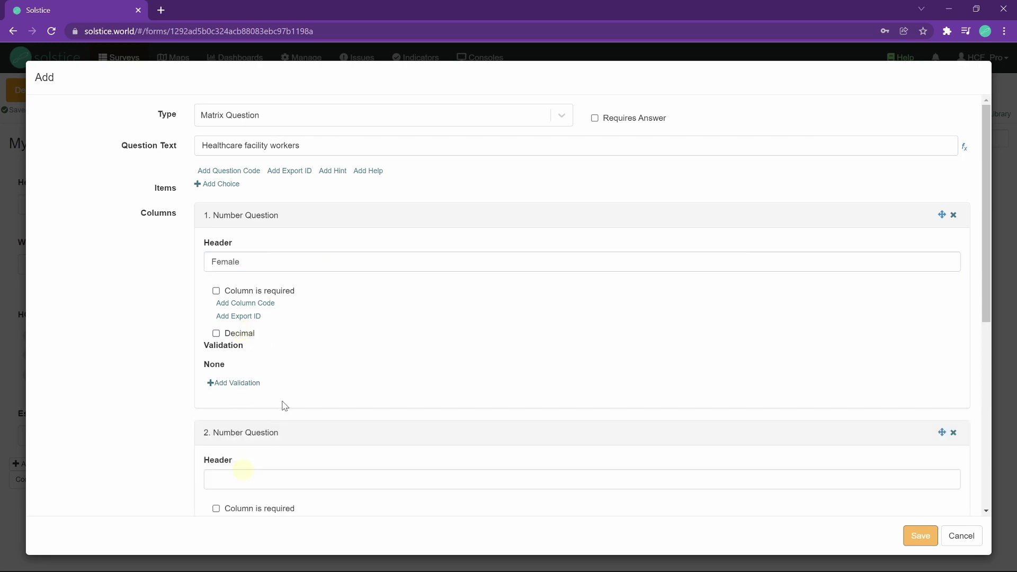
{"action": "left_click", "coordinate": [277, 478]}
{"action": "type", "text": "Male"}
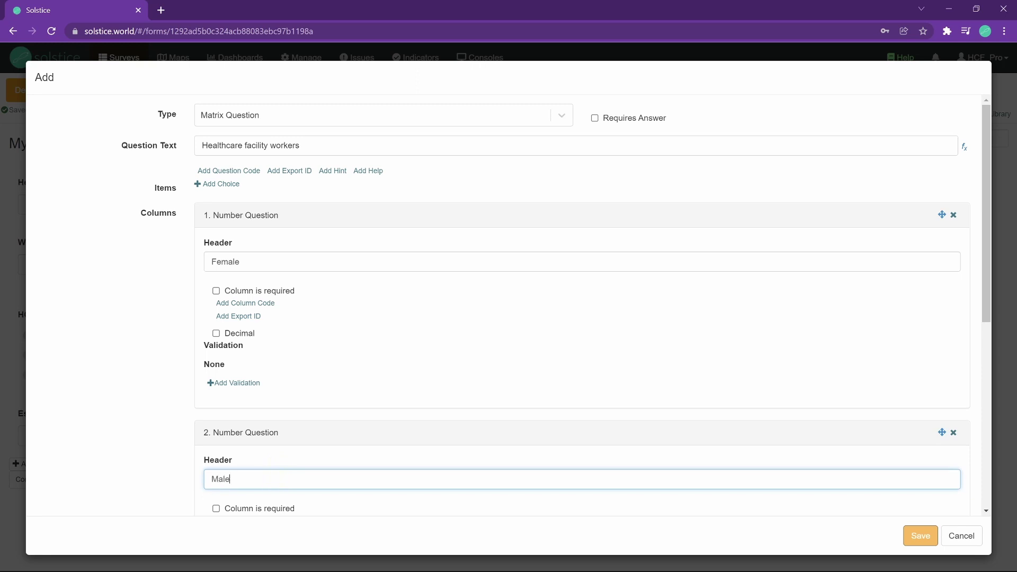
{"action": "scroll", "coordinate": [858, 456], "scroll_direction": "down", "scroll_amount": 2}
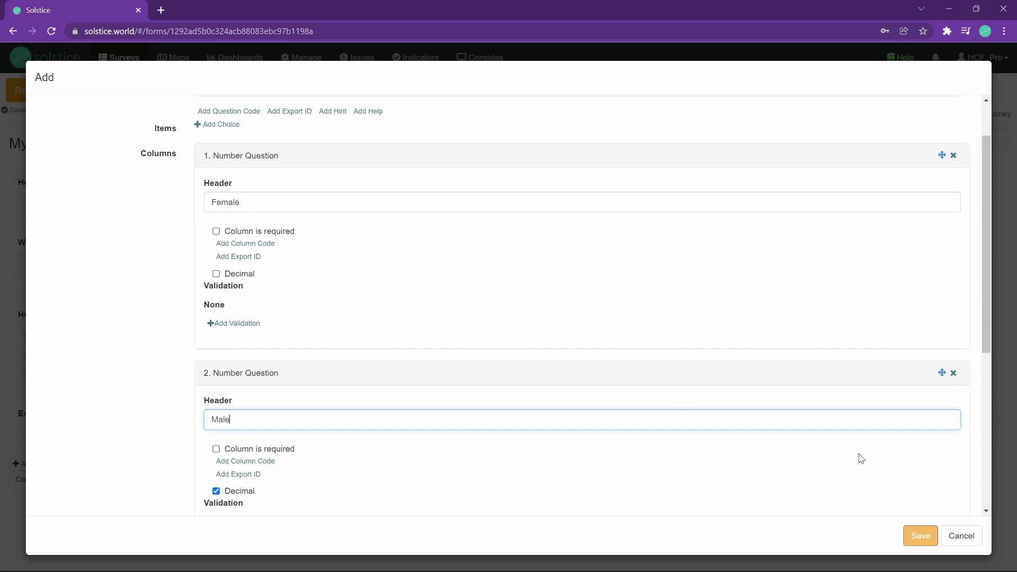
{"action": "left_click", "coordinate": [922, 536]}
{"action": "scroll", "coordinate": [291, 480], "scroll_direction": "down", "scroll_amount": 2}
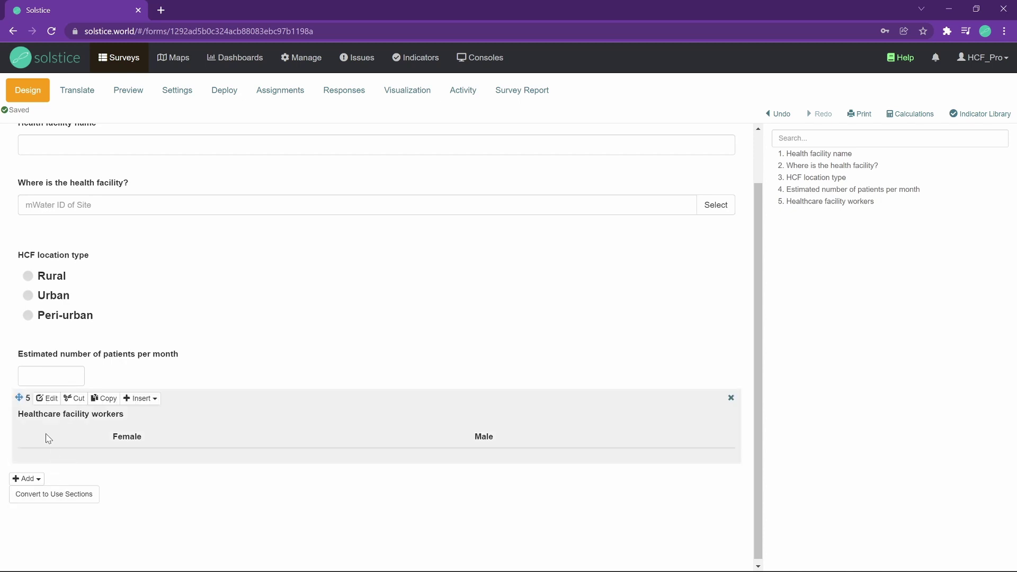
Add matrix rows 'Healthcare facility staff' and 'Midwives' to the Healthcare facility workers question.
{"action": "left_click", "coordinate": [42, 397]}
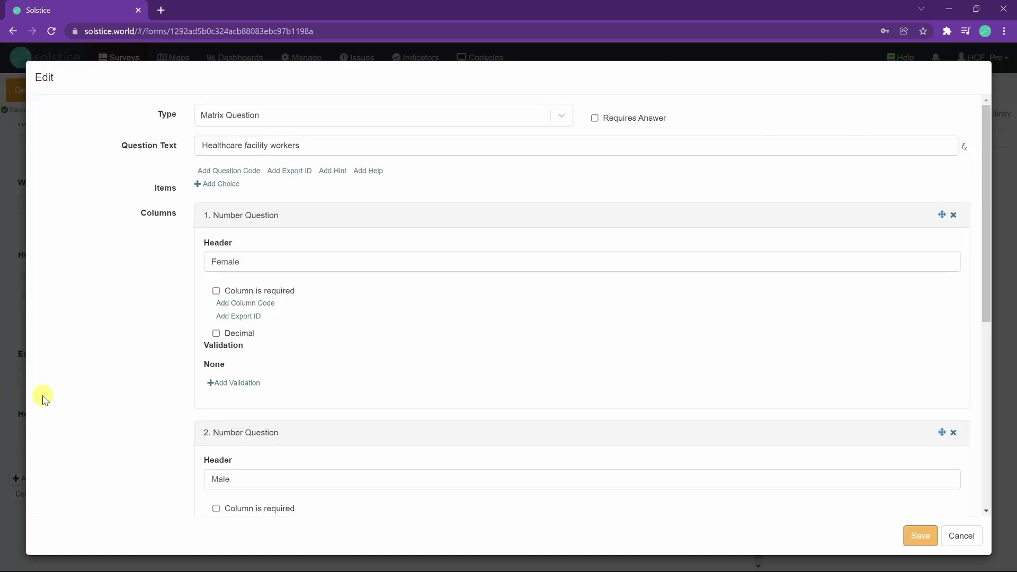
{"action": "left_click", "coordinate": [240, 185]}
{"action": "left_click", "coordinate": [250, 188]}
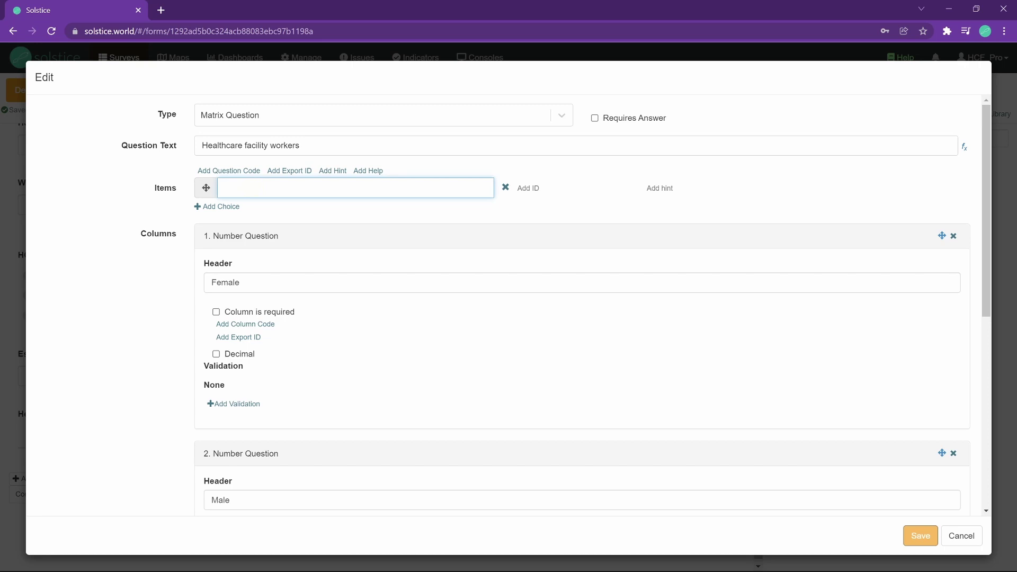
{"action": "type", "text": "Healthcare facility staff"}
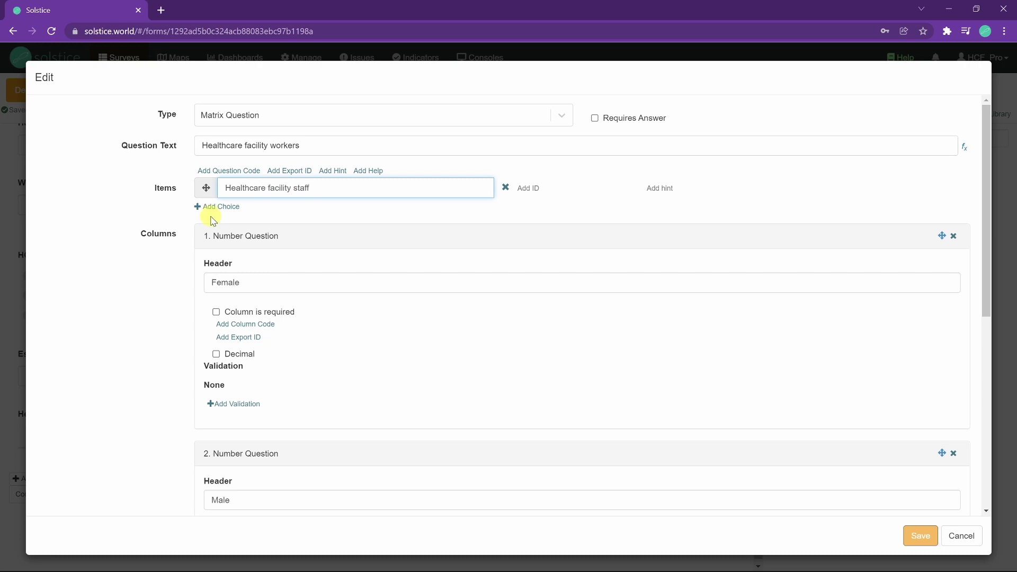
{"action": "left_click", "coordinate": [210, 206]}
{"action": "left_click", "coordinate": [246, 215]}
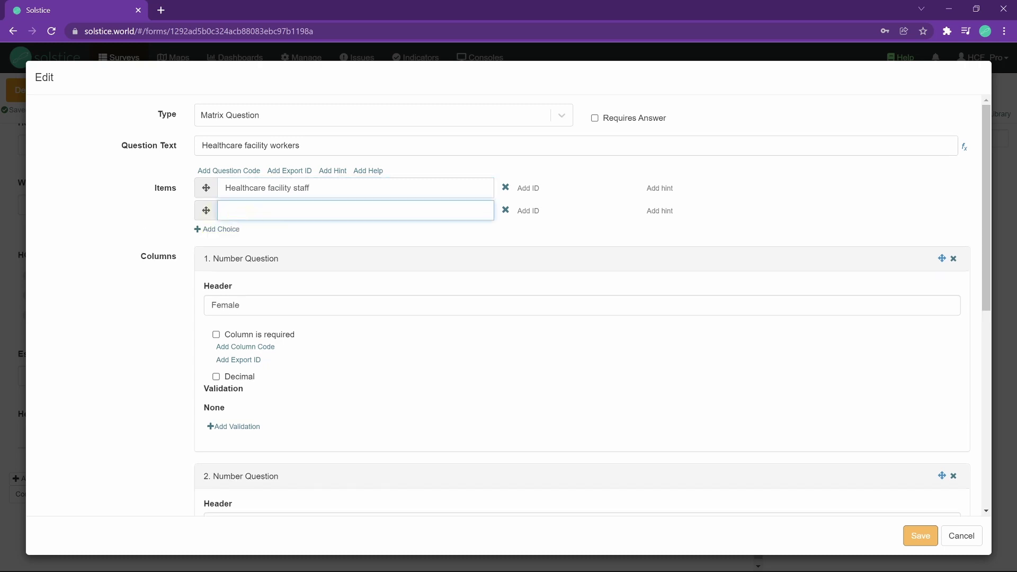
{"action": "type", "text": "Midwives"}
Add rows 'Nurses' and 'Doctors' and save the matrix question.
{"action": "left_click", "coordinate": [217, 229]}
{"action": "left_click", "coordinate": [253, 233]}
{"action": "type", "text": "Nurses"}
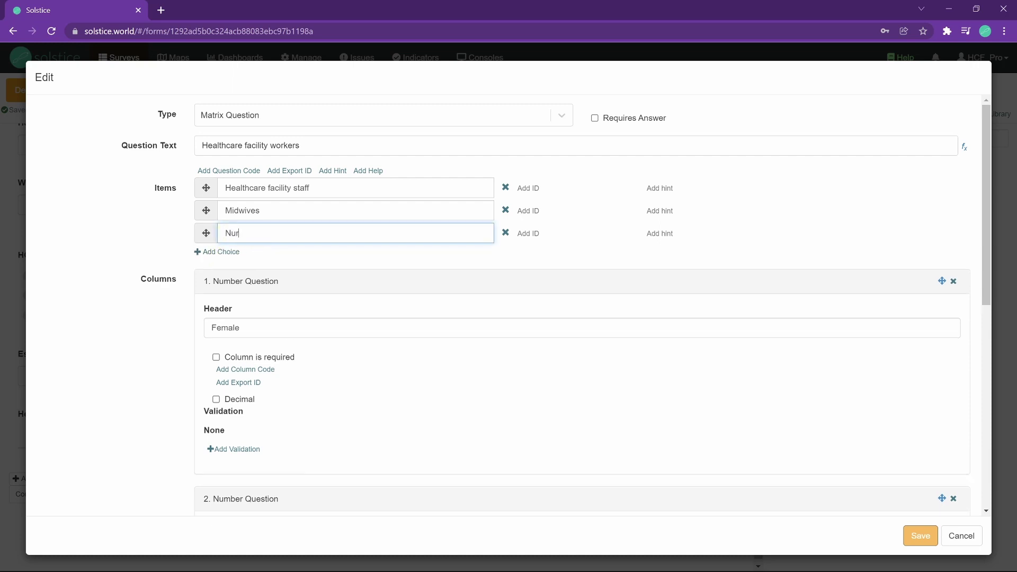
{"action": "left_click", "coordinate": [220, 256]}
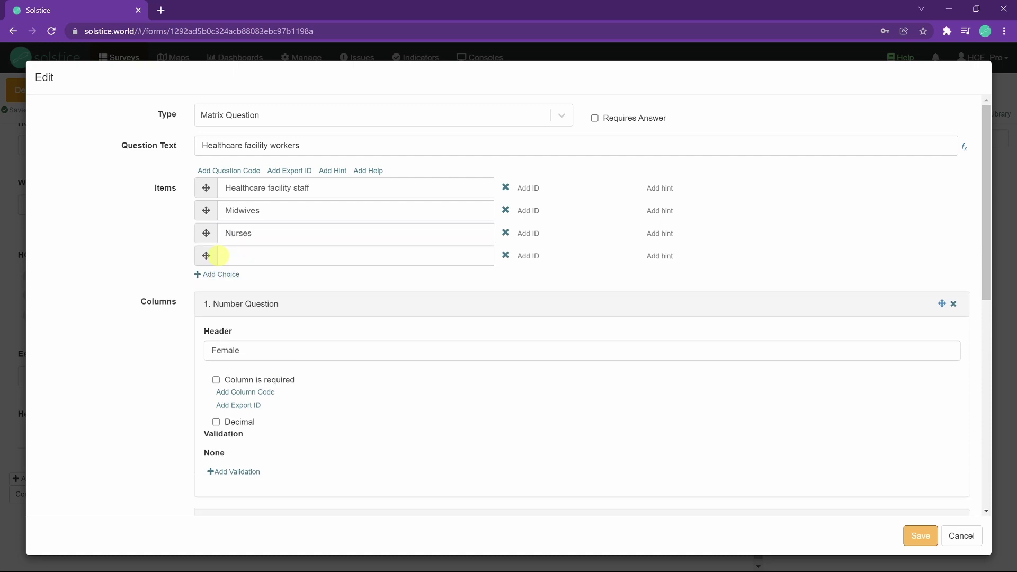
{"action": "left_click", "coordinate": [240, 256]}
{"action": "type", "text": "Doctors"}
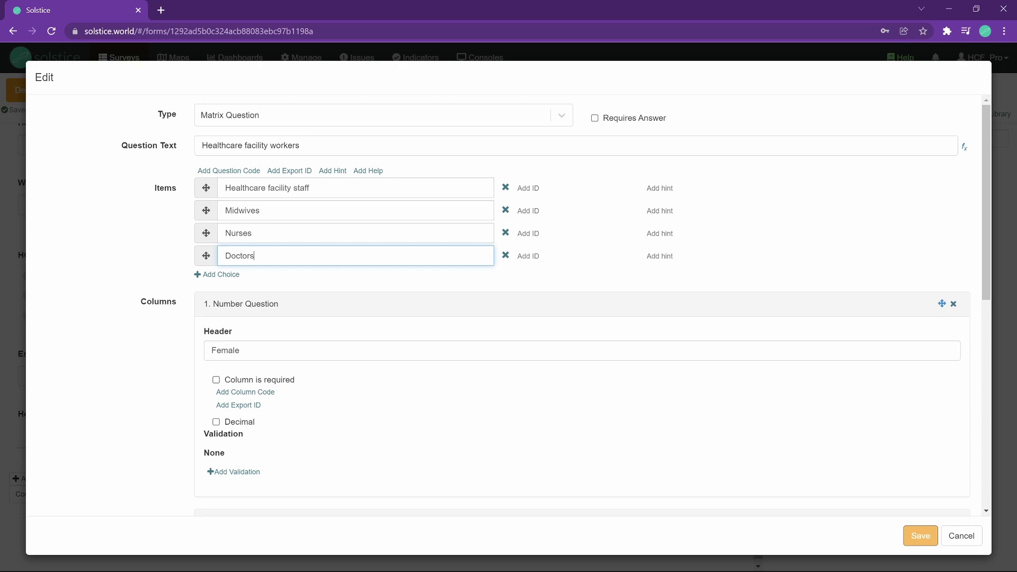
{"action": "left_click", "coordinate": [920, 535]}
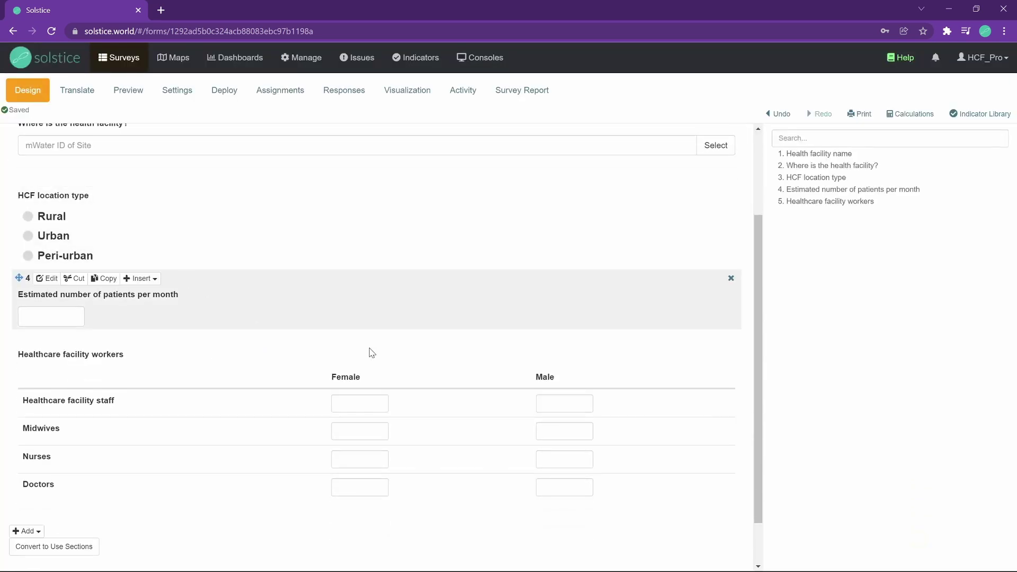
Try the Female checkbox for each of the four worker rows in the preview.
{"action": "left_click", "coordinate": [338, 405]}
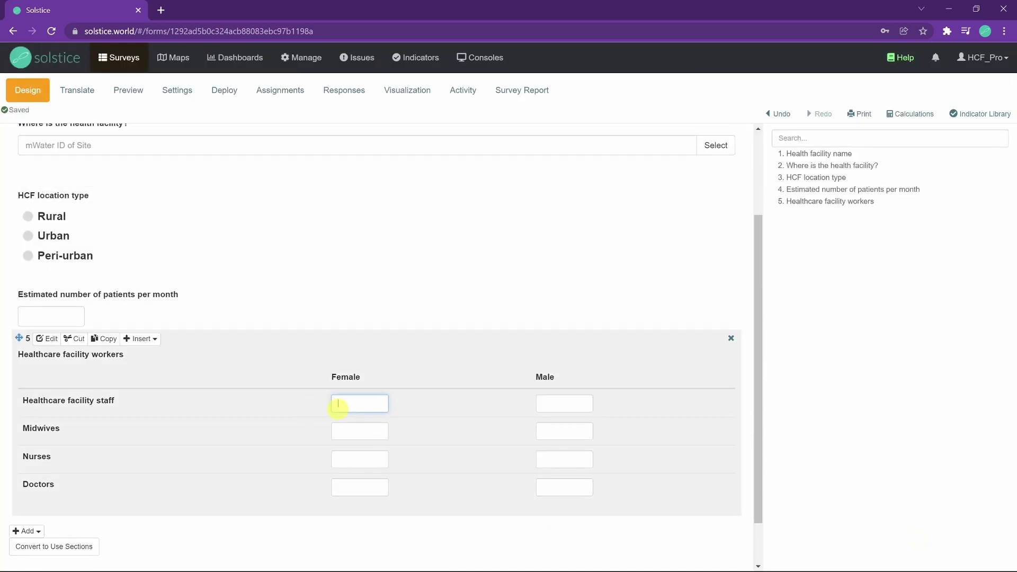
{"action": "left_click", "coordinate": [353, 432]}
{"action": "left_click", "coordinate": [353, 457]}
{"action": "left_click", "coordinate": [353, 487]}
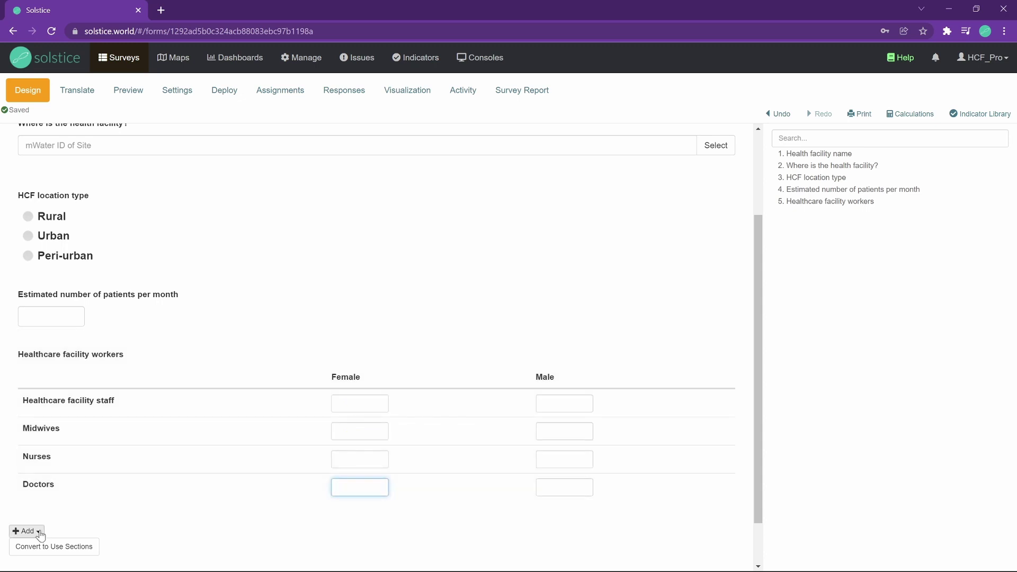
{"action": "left_click", "coordinate": [39, 532]}
Create a Date Question titled 'Date of the visit'.
{"action": "left_click", "coordinate": [88, 548]}
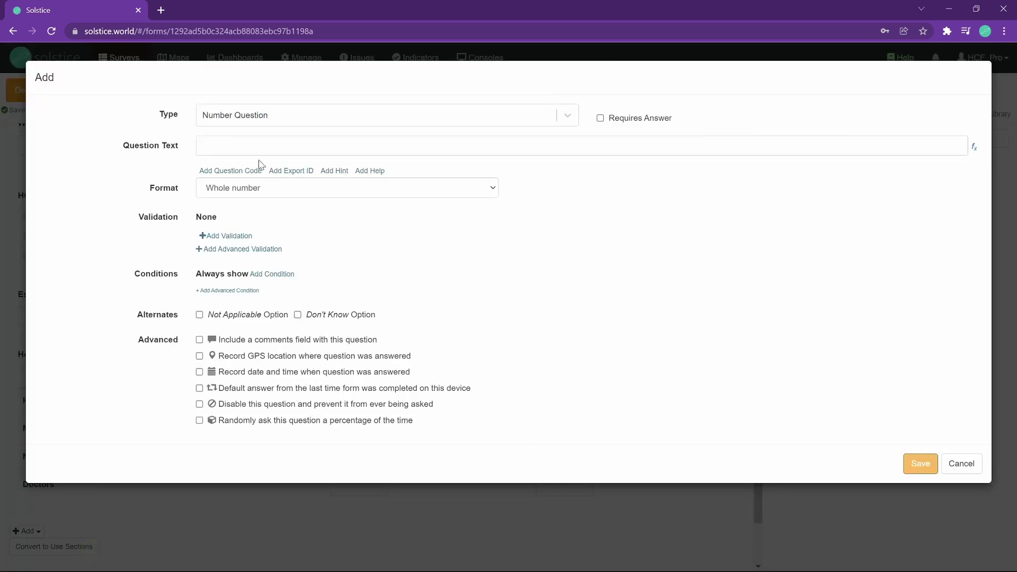
{"action": "left_click", "coordinate": [281, 117]}
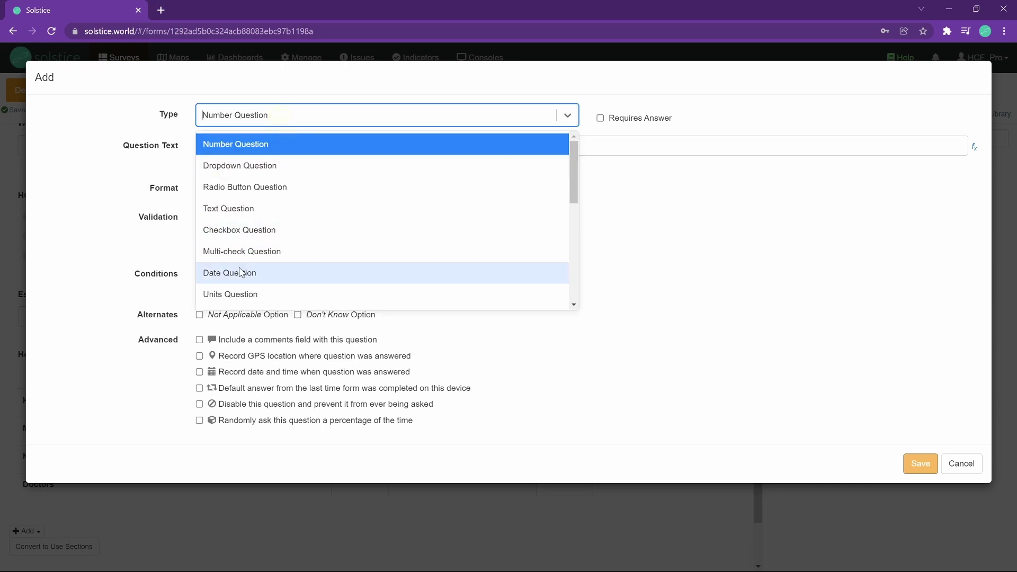
{"action": "left_click", "coordinate": [241, 272]}
{"action": "left_click", "coordinate": [238, 145]}
{"action": "type", "text": "D"}
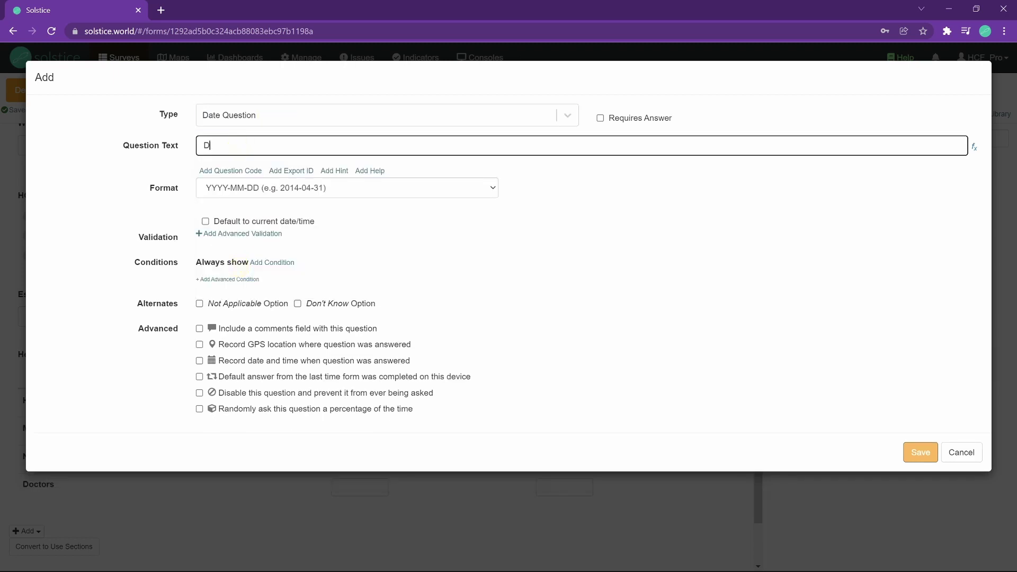
{"action": "type", "text": "ate of the visit"}
{"action": "left_click", "coordinate": [921, 452]}
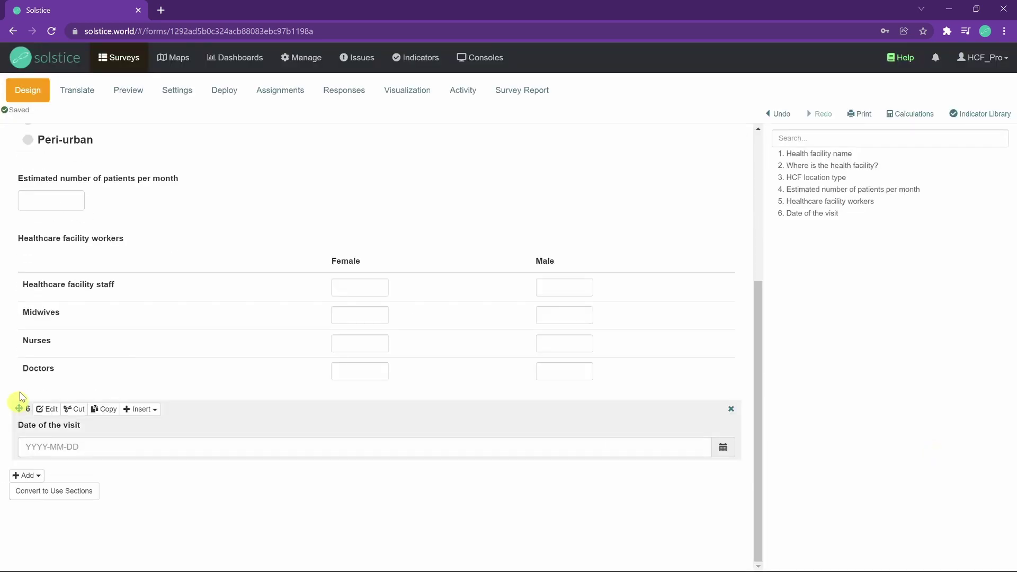
Move 'Date of the visit' up to third place, right after the facility location question.
{"action": "mouse_move", "coordinate": [19, 408]}
{"action": "left_mouse_down"}
{"action": "mouse_move", "coordinate": [68, 249]}
{"action": "mouse_move", "coordinate": [42, 285]}
{"action": "left_mouse_up"}
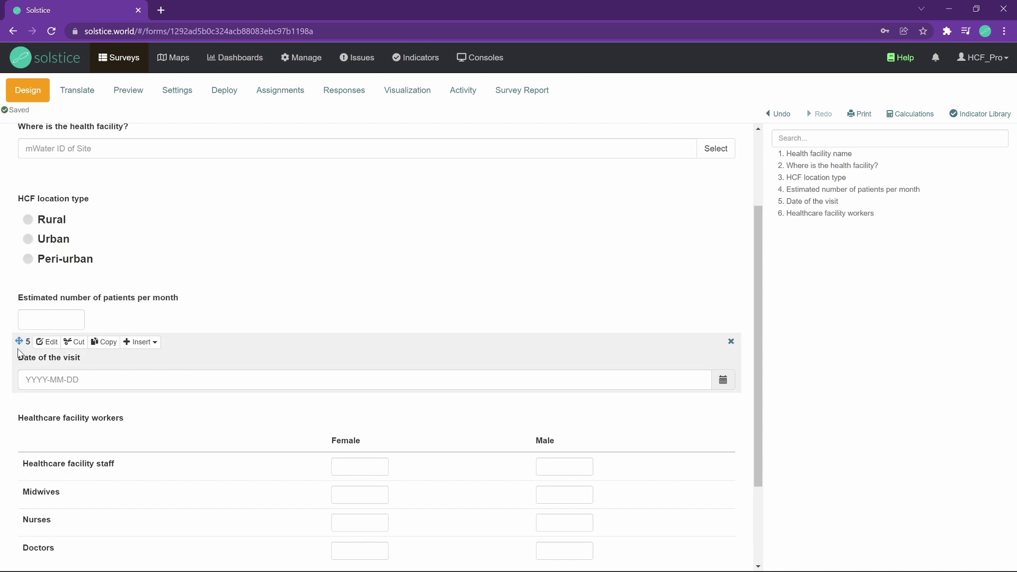
{"action": "mouse_move", "coordinate": [19, 341]}
{"action": "left_mouse_down"}
{"action": "mouse_move", "coordinate": [73, 215]}
{"action": "mouse_move", "coordinate": [71, 192]}
{"action": "mouse_move", "coordinate": [19, 227]}
{"action": "mouse_move", "coordinate": [20, 297]}
{"action": "mouse_move", "coordinate": [24, 204]}
{"action": "mouse_move", "coordinate": [55, 201]}
{"action": "mouse_move", "coordinate": [53, 233]}
{"action": "left_mouse_up"}
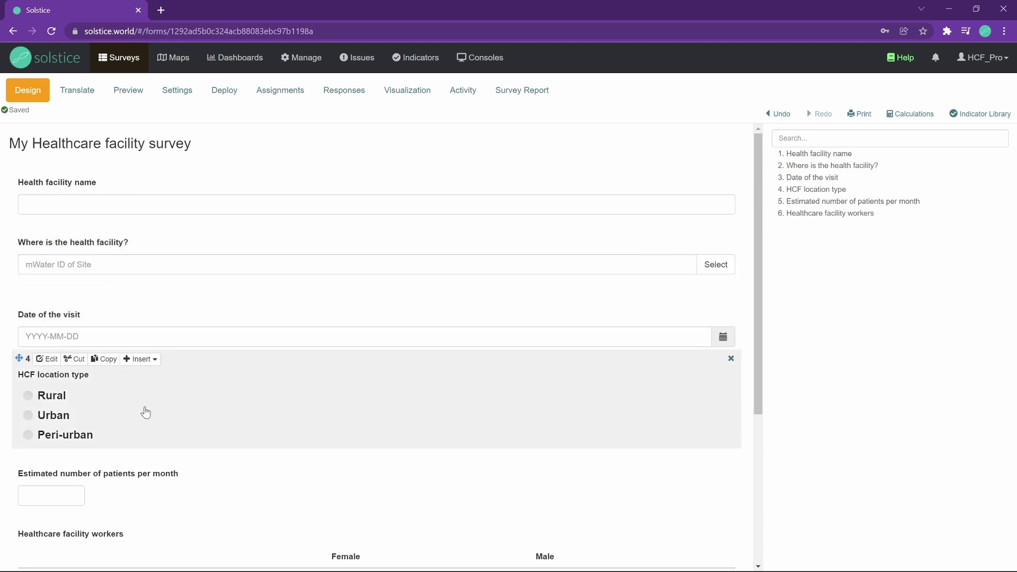
{"action": "scroll", "coordinate": [154, 264], "scroll_direction": "down", "scroll_amount": 3}
{"action": "scroll", "coordinate": [205, 368], "scroll_direction": "up", "scroll_amount": 3}
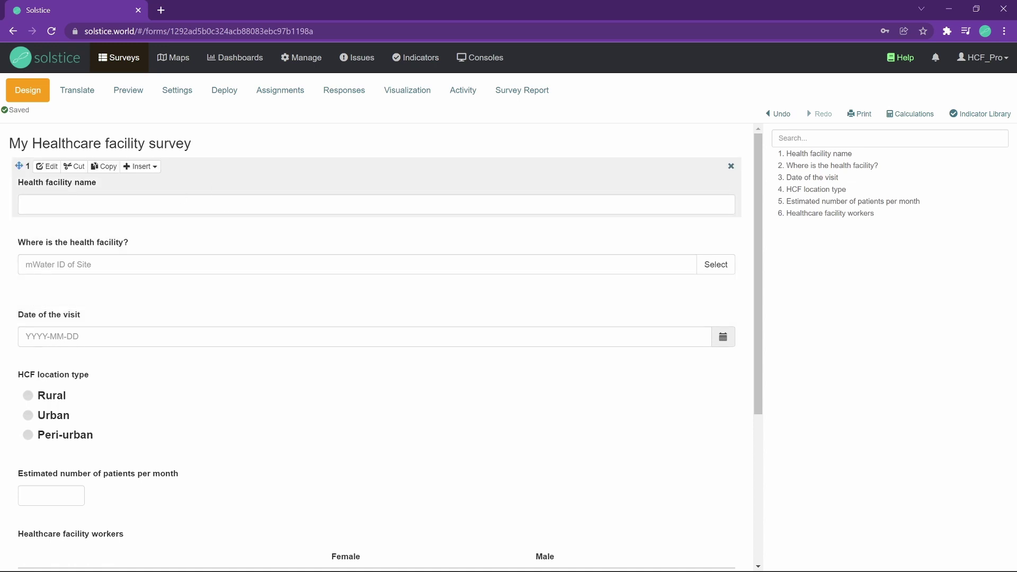
{"action": "left_click", "coordinate": [231, 102]}
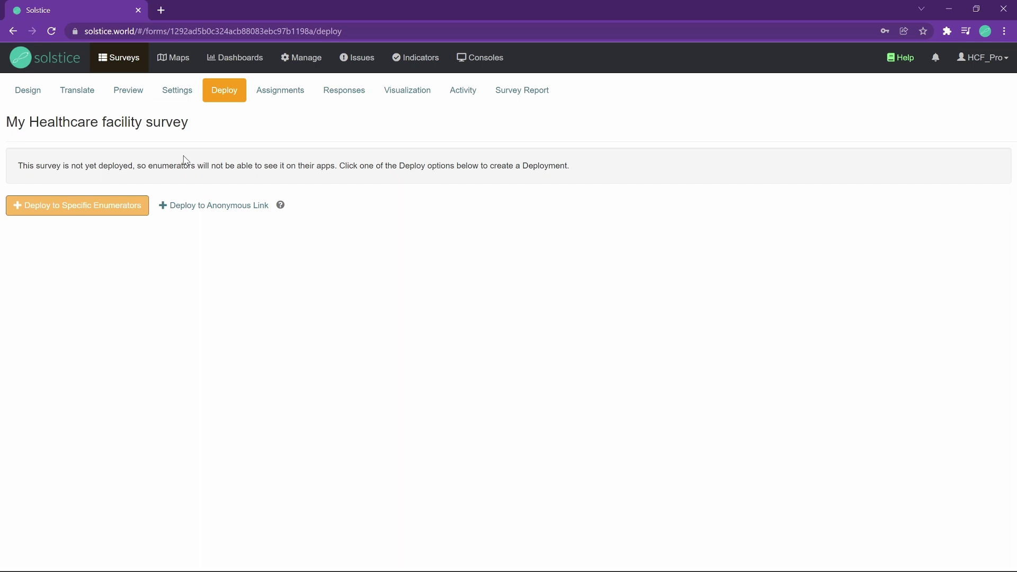
Choose Deploy to Specific Enumerators to bring up the survey ownership choice.
{"action": "left_click", "coordinate": [128, 207]}
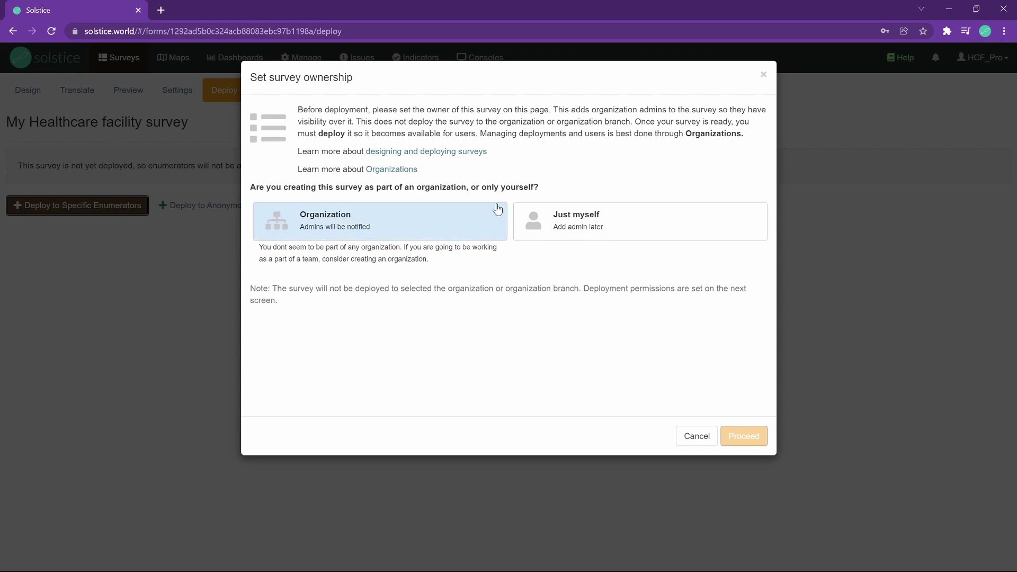
Make yourself the survey's only owner and title the new deployment 'District A'.
{"action": "left_click", "coordinate": [544, 225]}
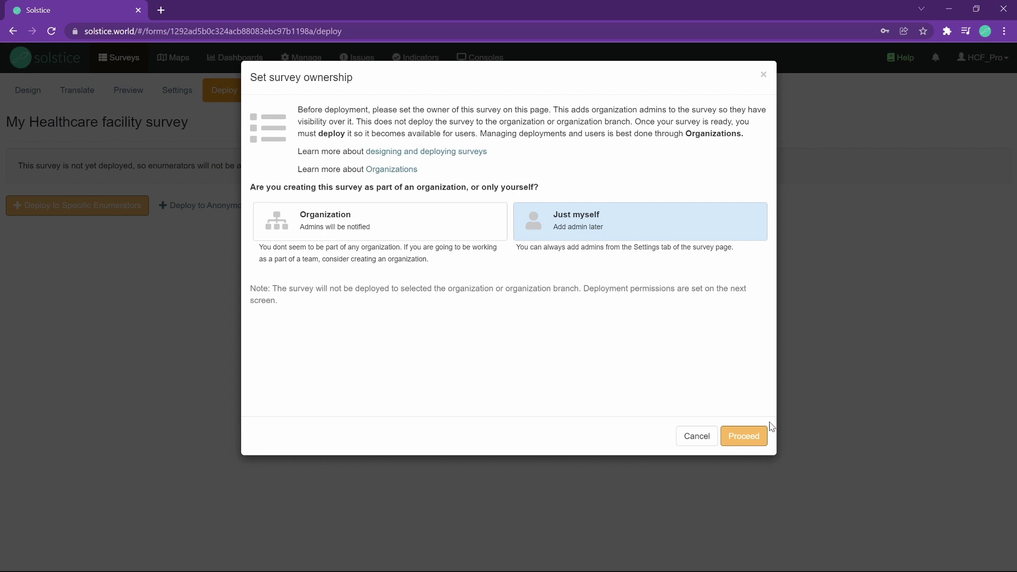
{"action": "left_click", "coordinate": [749, 437]}
{"action": "left_click", "coordinate": [436, 208]}
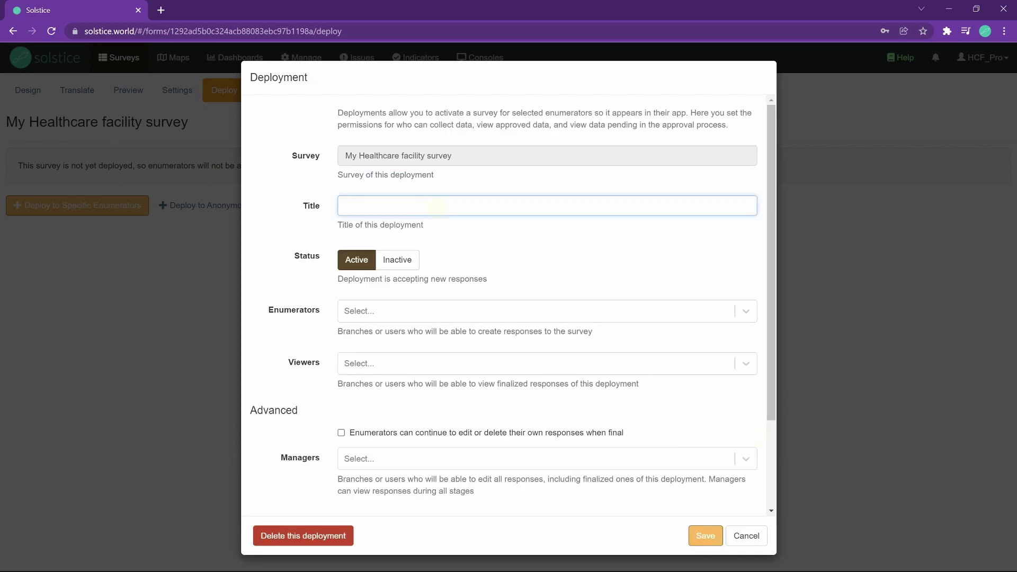
{"action": "type", "text": "District A"}
Add your own user as the enumerator and save the District A deployment.
{"action": "left_click", "coordinate": [395, 311]}
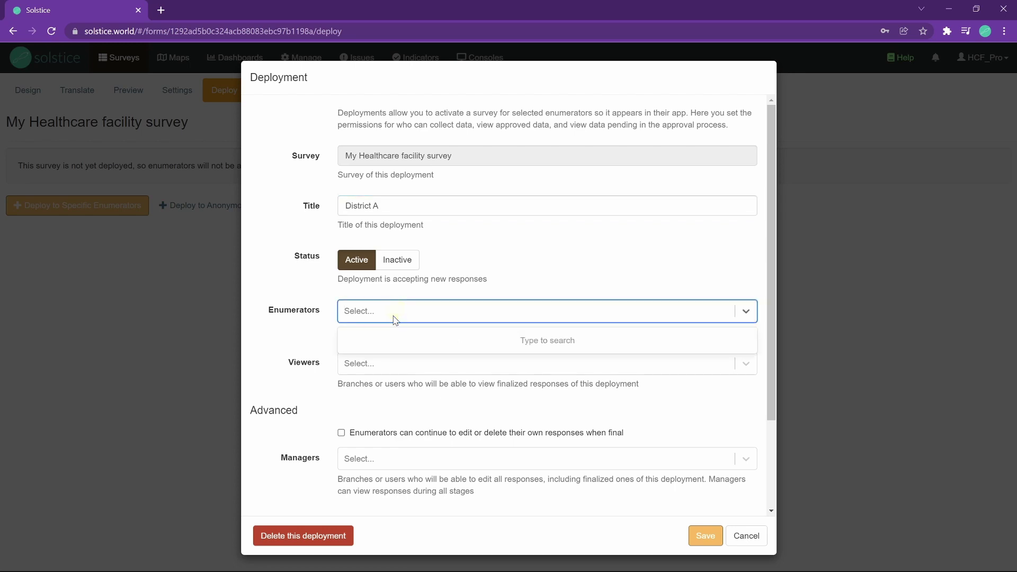
{"action": "type", "text": "hcf_pro"}
{"action": "left_click", "coordinate": [397, 340]}
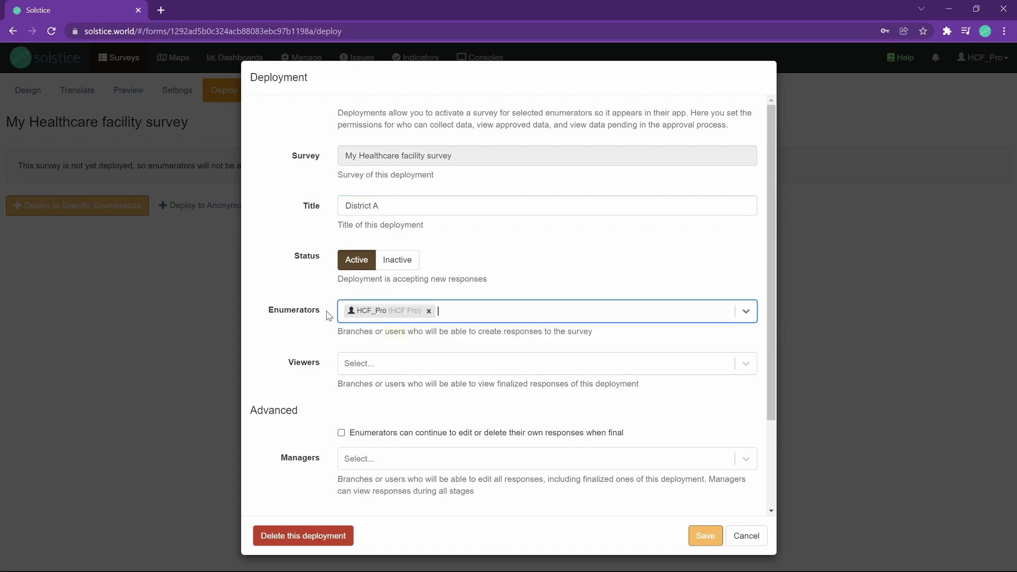
{"action": "scroll", "coordinate": [573, 323], "scroll_direction": "down", "scroll_amount": 1}
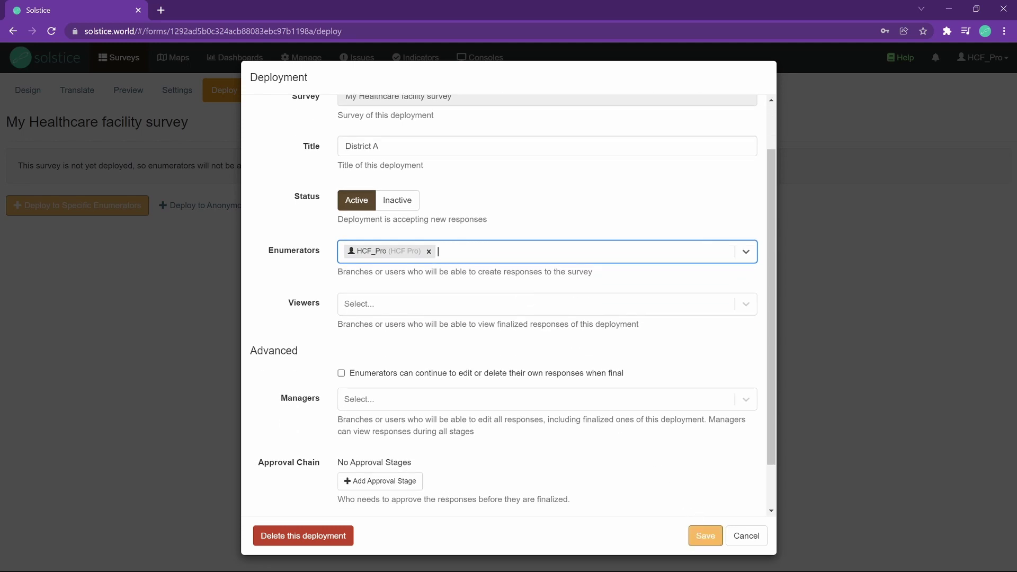
{"action": "left_click", "coordinate": [698, 536]}
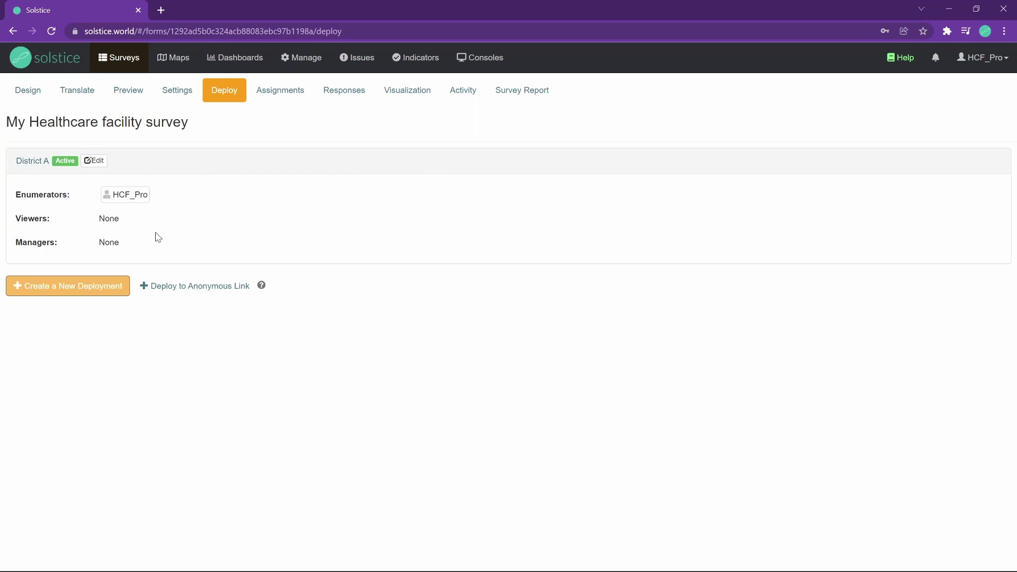
Load app.solstice.world in a new browser tab.
{"action": "left_click", "coordinate": [162, 11]}
{"action": "type", "text": "app.solstice.world"}
{"action": "key", "text": "Return"}
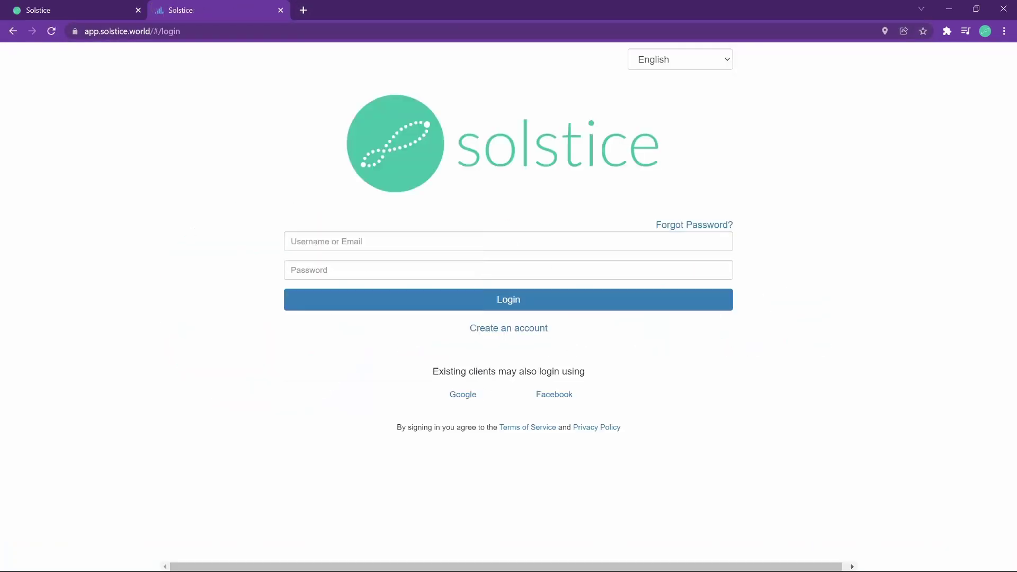
Sign in with the saved credentials, choose Solstice Standard, and sync the app's data.
{"action": "left_click", "coordinate": [506, 235]}
{"action": "left_click", "coordinate": [326, 280]}
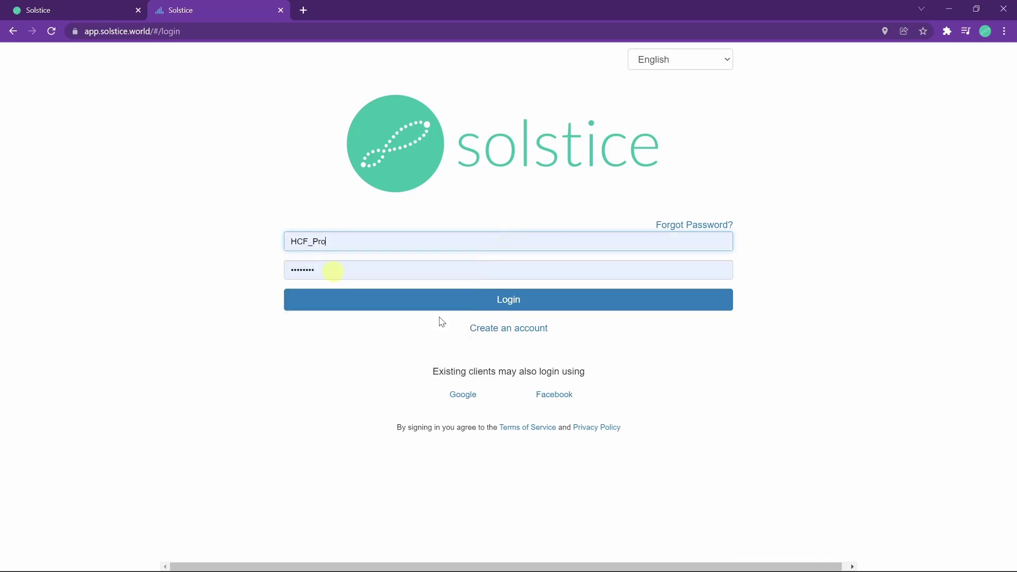
{"action": "left_click", "coordinate": [442, 305]}
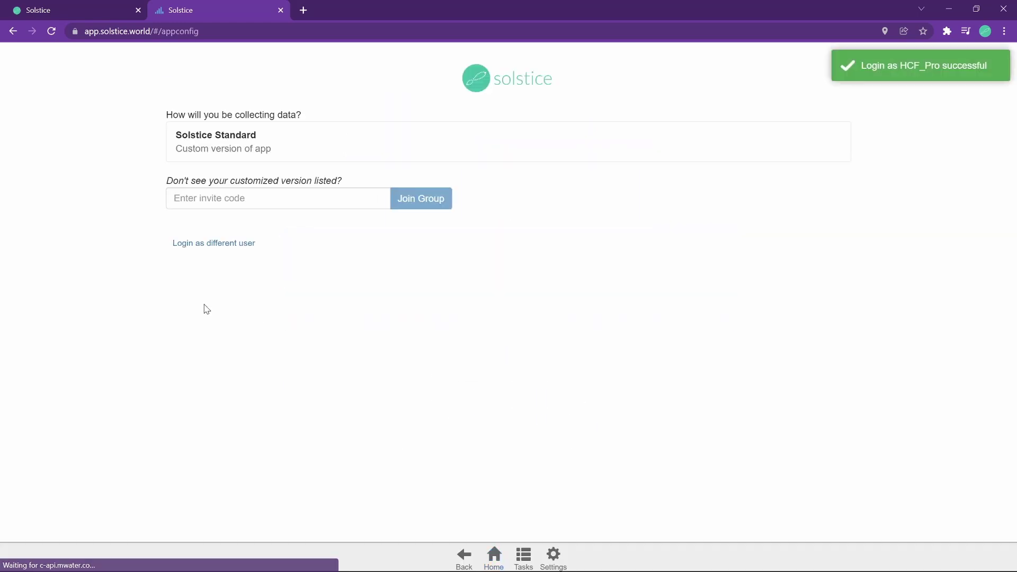
{"action": "left_click", "coordinate": [297, 127]}
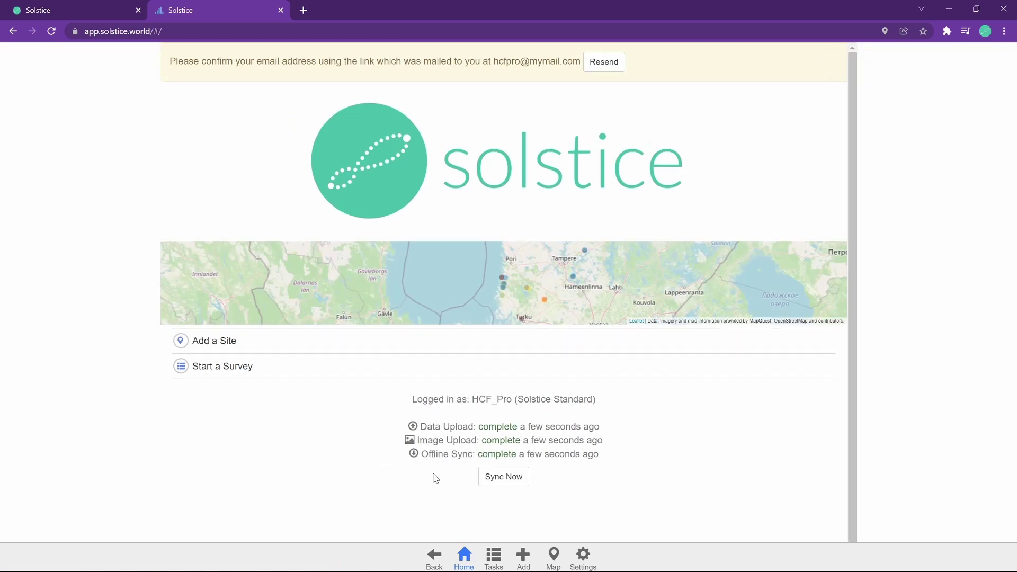
{"action": "left_click", "coordinate": [523, 478]}
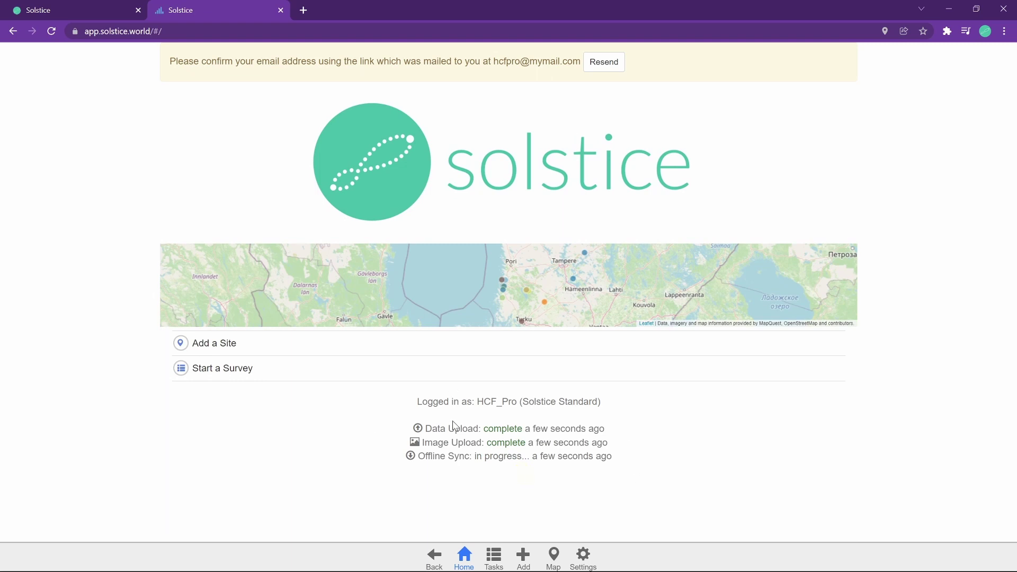
Start a My Healthcare facility survey response with facility name 'My facility'.
{"action": "left_click", "coordinate": [300, 366]}
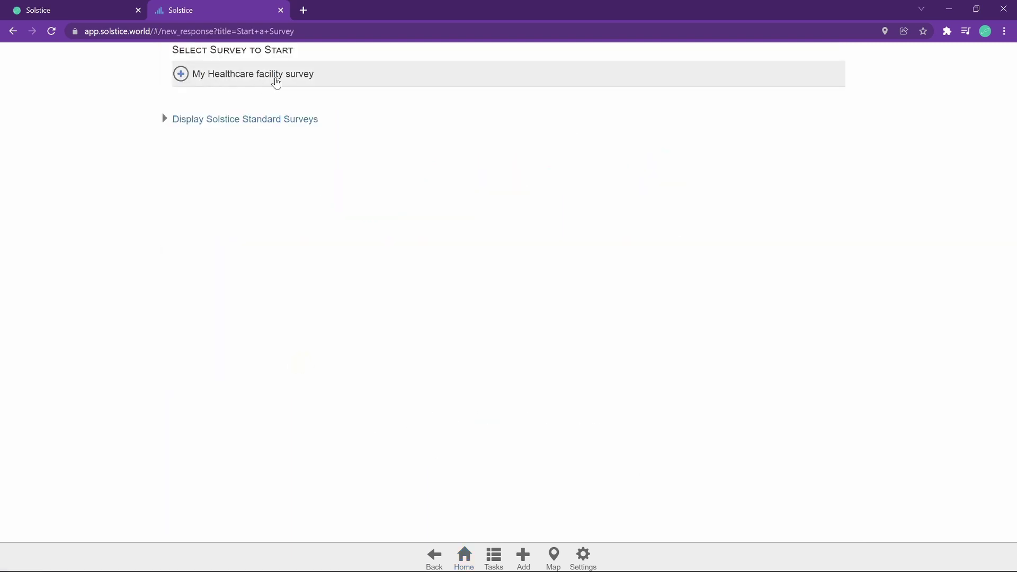
{"action": "left_click", "coordinate": [276, 79]}
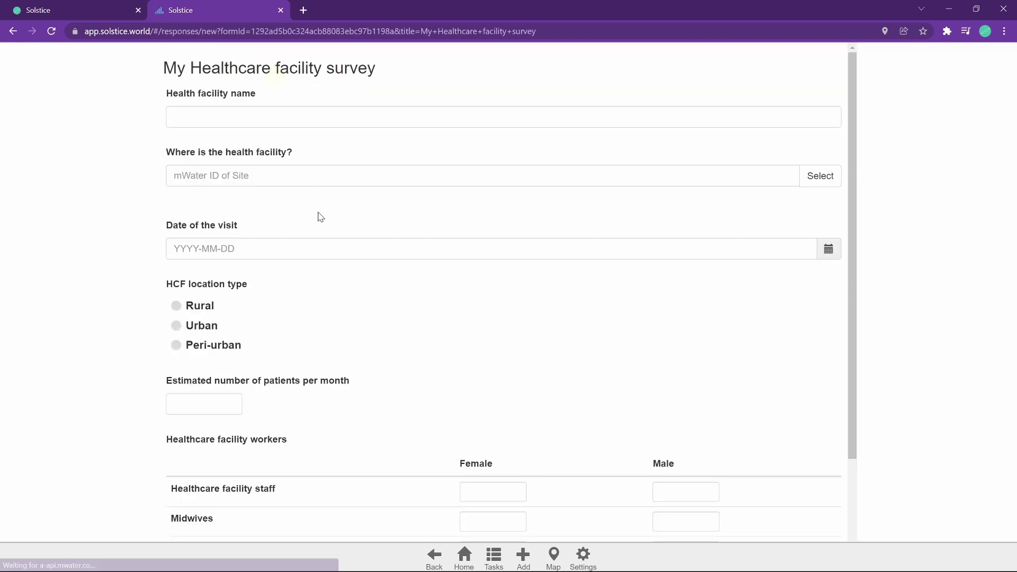
{"action": "left_click", "coordinate": [283, 112]}
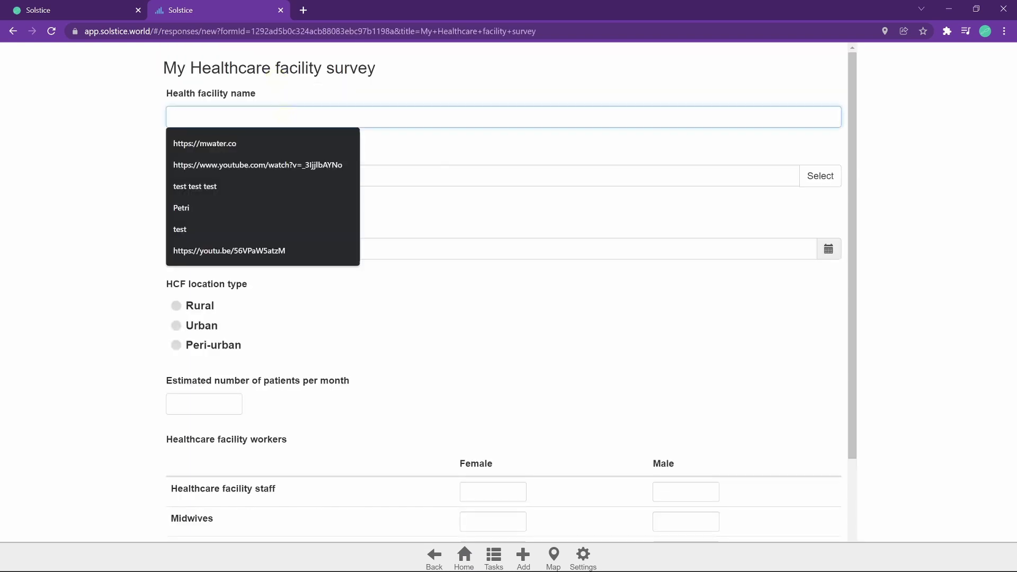
{"action": "type", "text": "My facility"}
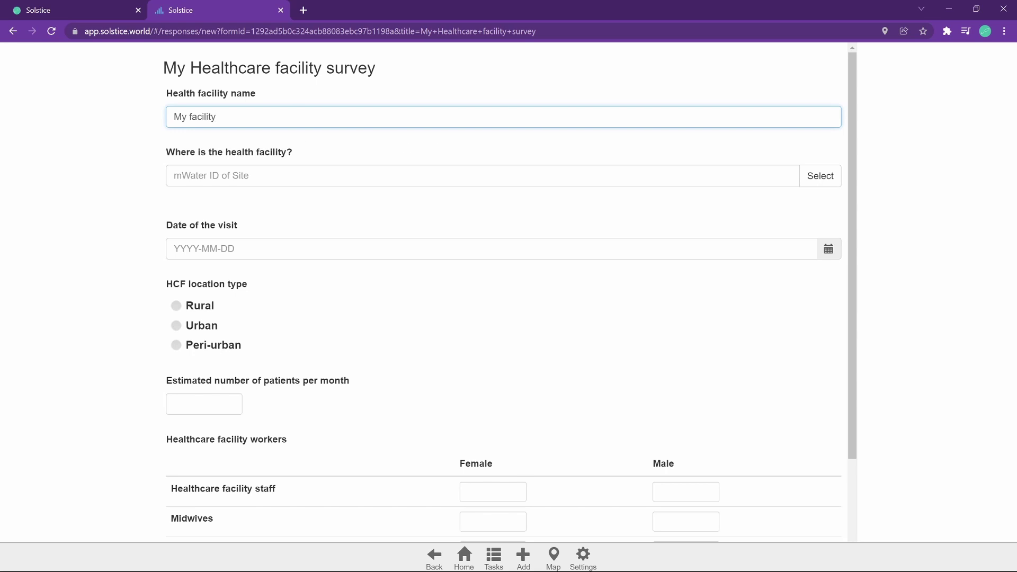
Begin a new site with Protected privacy and data managed only by you.
{"action": "left_click", "coordinate": [833, 169]}
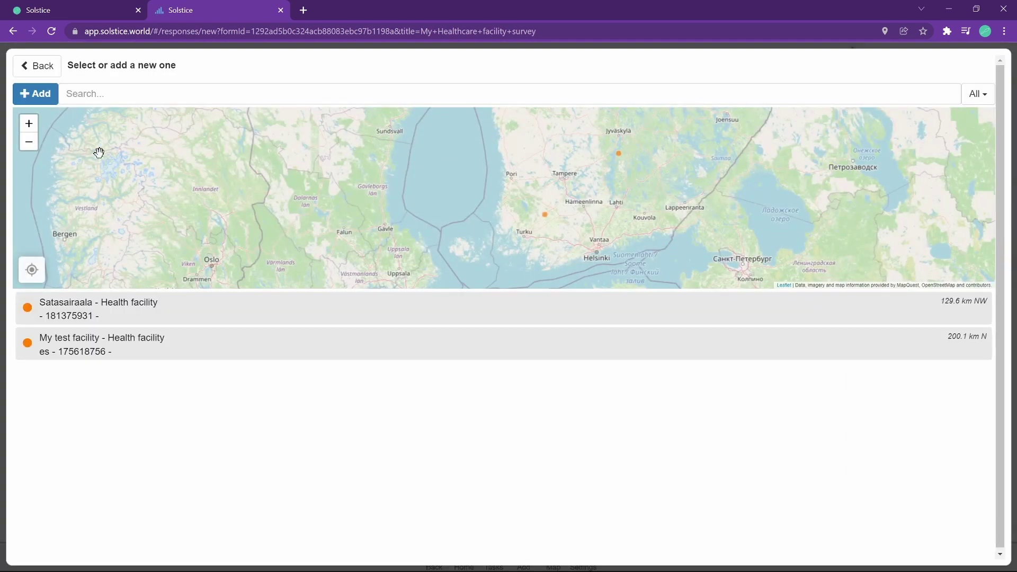
{"action": "left_click", "coordinate": [41, 96]}
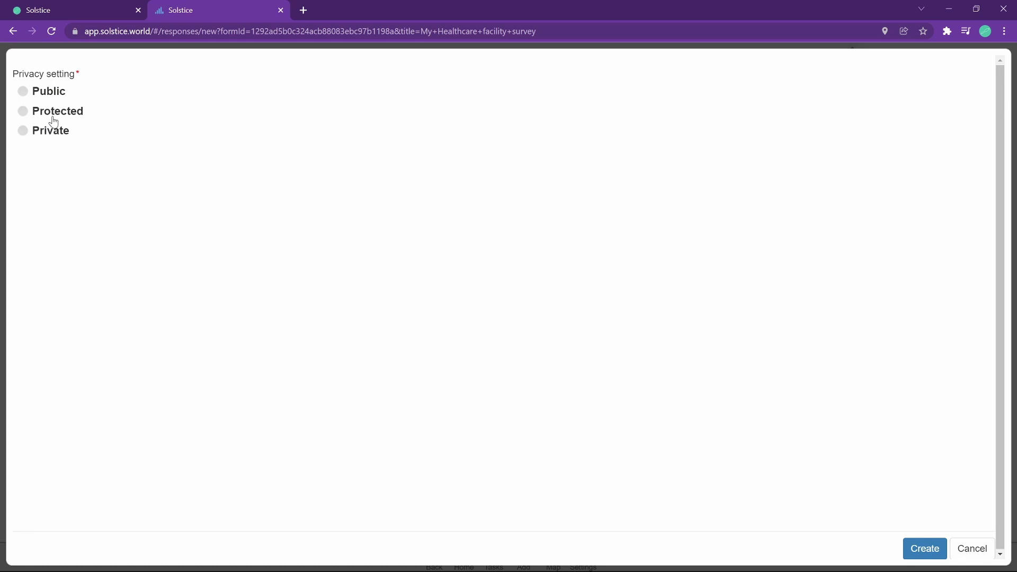
{"action": "left_click", "coordinate": [51, 113]}
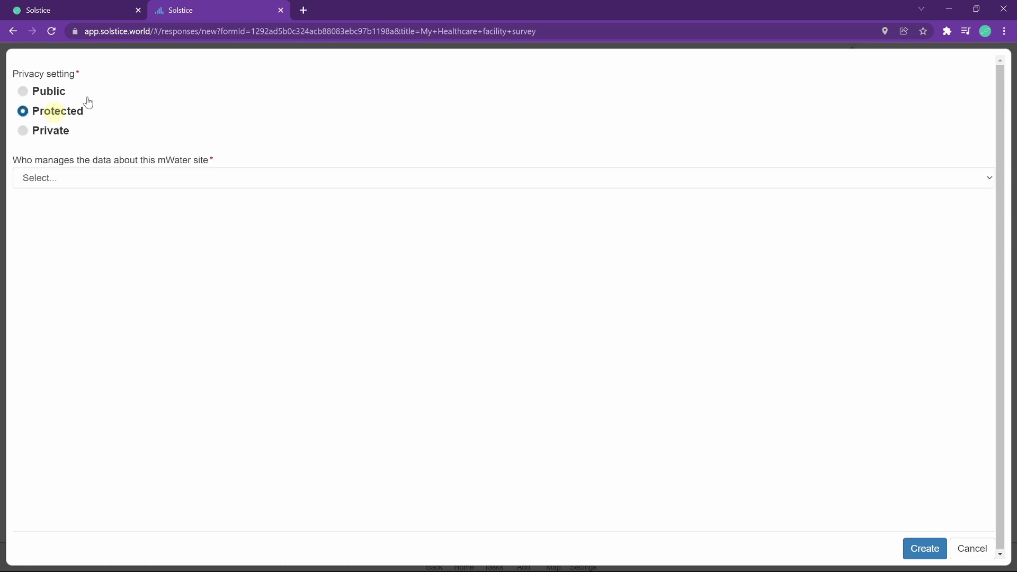
{"action": "left_click", "coordinate": [165, 180]}
{"action": "left_click", "coordinate": [163, 207]}
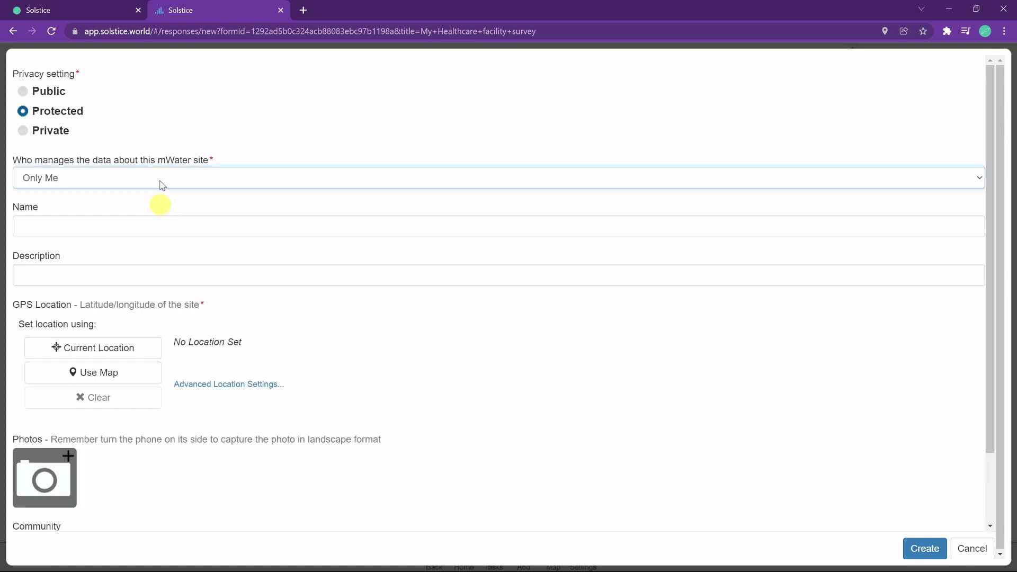
{"action": "scroll", "coordinate": [136, 183], "scroll_direction": "down", "scroll_amount": 1}
Name the site 'My test facility' and place its map marker on Finland's west coast.
{"action": "left_click", "coordinate": [137, 169]}
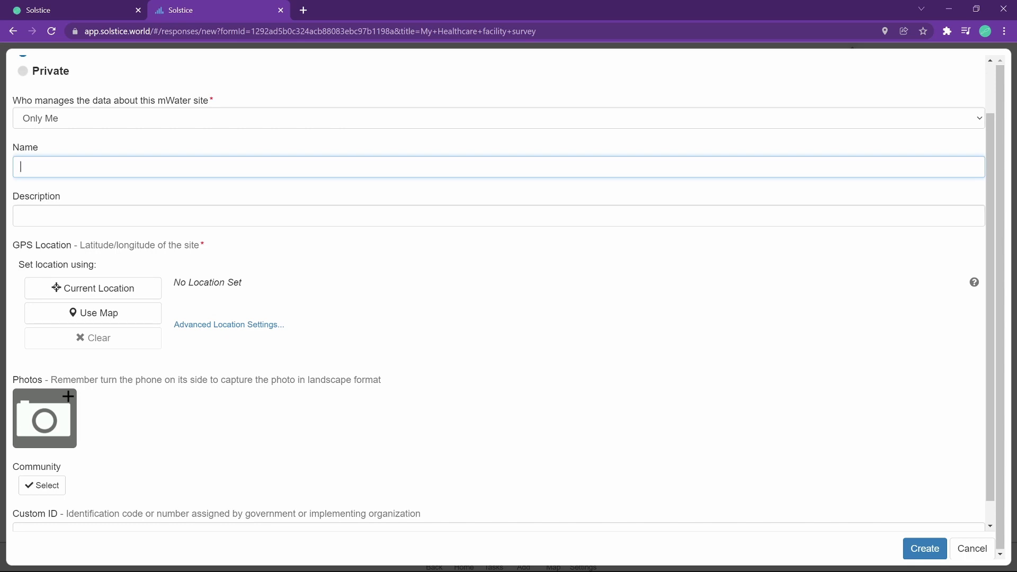
{"action": "type", "text": "My fa"}
{"action": "key", "text": "BackSpace"}
{"action": "key", "text": "BackSpace"}
{"action": "type", "text": "test"}
{"action": "left_click", "coordinate": [84, 311]}
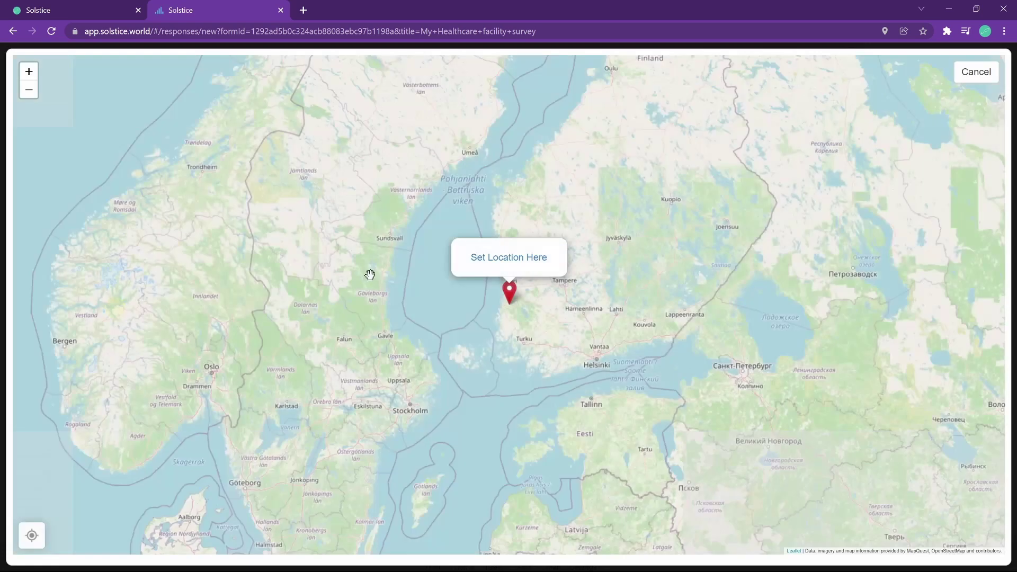
{"action": "left_click", "coordinate": [421, 287]}
{"action": "left_click", "coordinate": [500, 258]}
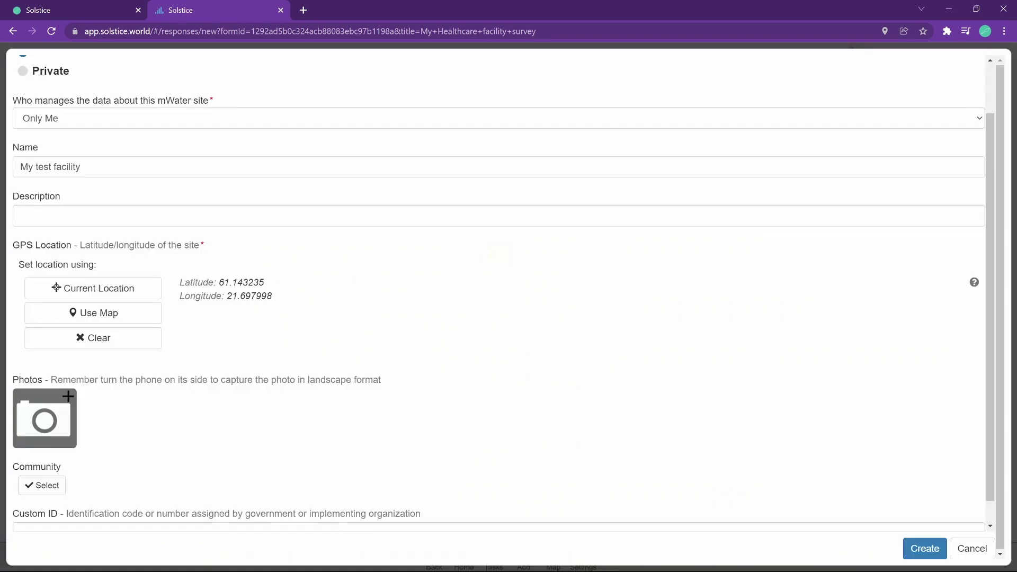
Leave the site description empty and create the site for the response.
{"action": "scroll", "coordinate": [278, 273], "scroll_direction": "down", "scroll_amount": 1}
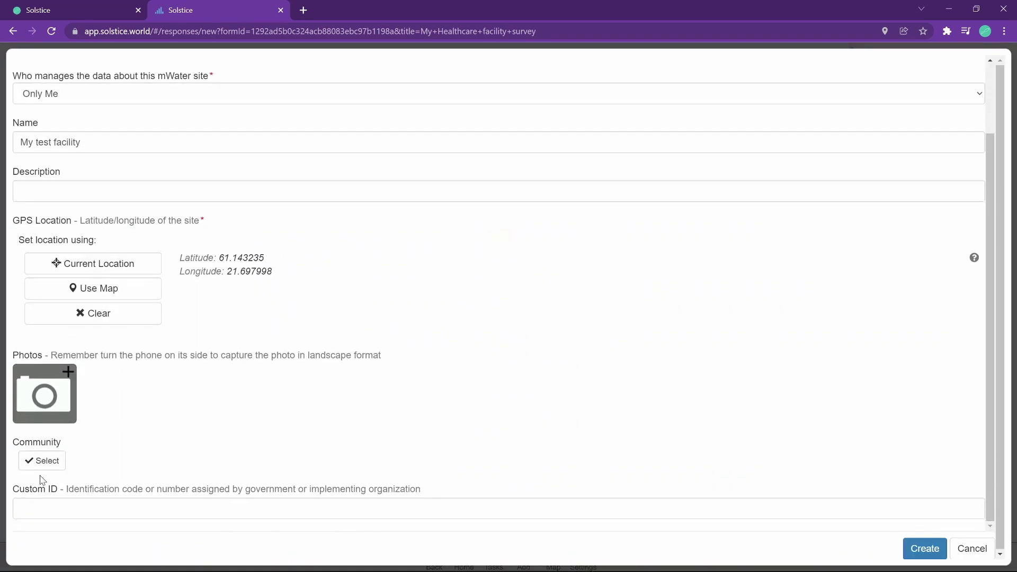
{"action": "left_click", "coordinate": [42, 460]}
{"action": "left_click", "coordinate": [84, 184]}
{"action": "left_click", "coordinate": [749, 436]}
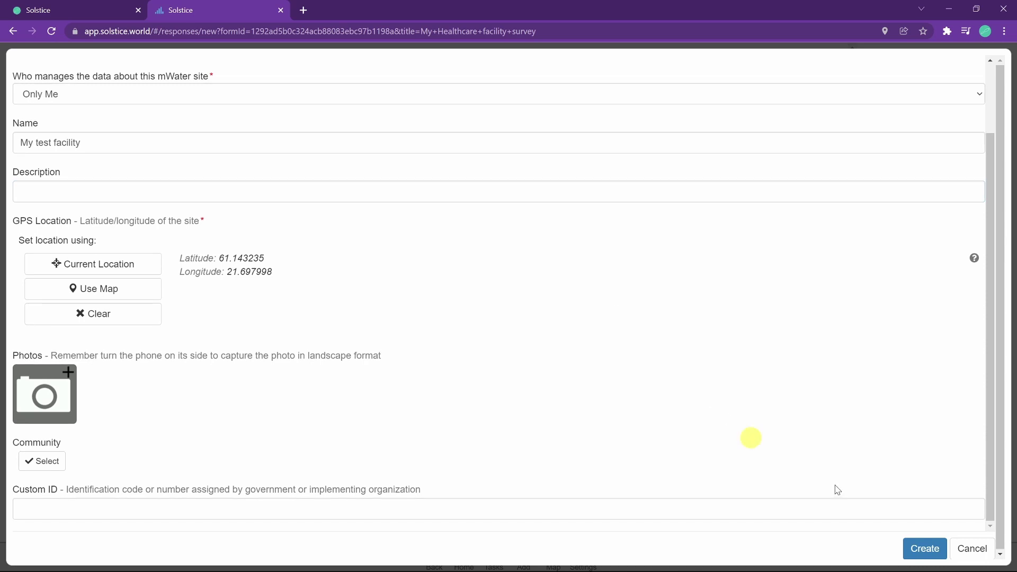
{"action": "left_click", "coordinate": [920, 548]}
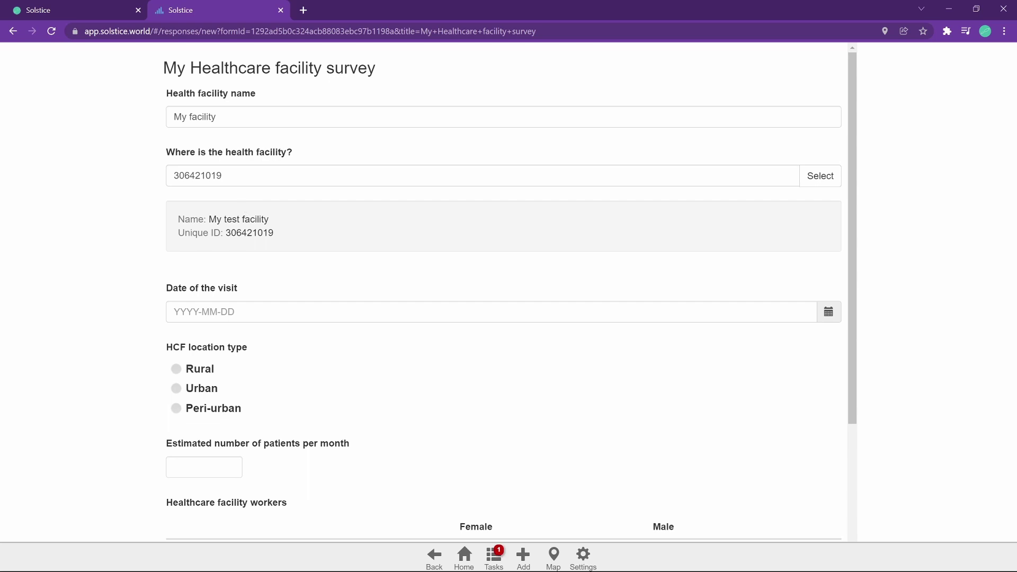
Set the visit date to 2021-12-21 and the location type to Rural.
{"action": "scroll", "coordinate": [246, 231], "scroll_direction": "down", "scroll_amount": 1}
{"action": "left_click", "coordinate": [236, 254]}
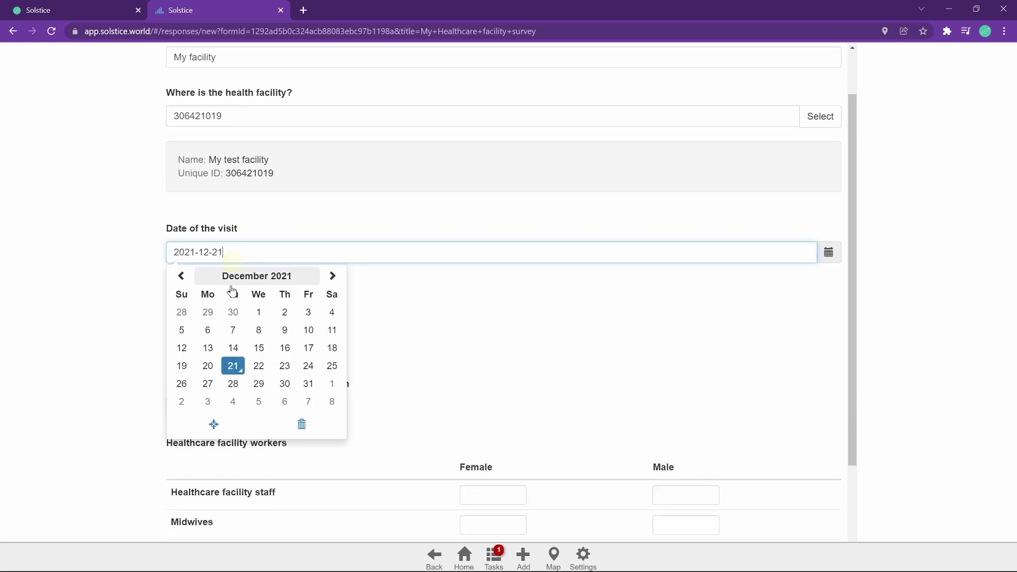
{"action": "left_click", "coordinate": [232, 370]}
{"action": "left_click", "coordinate": [473, 343]}
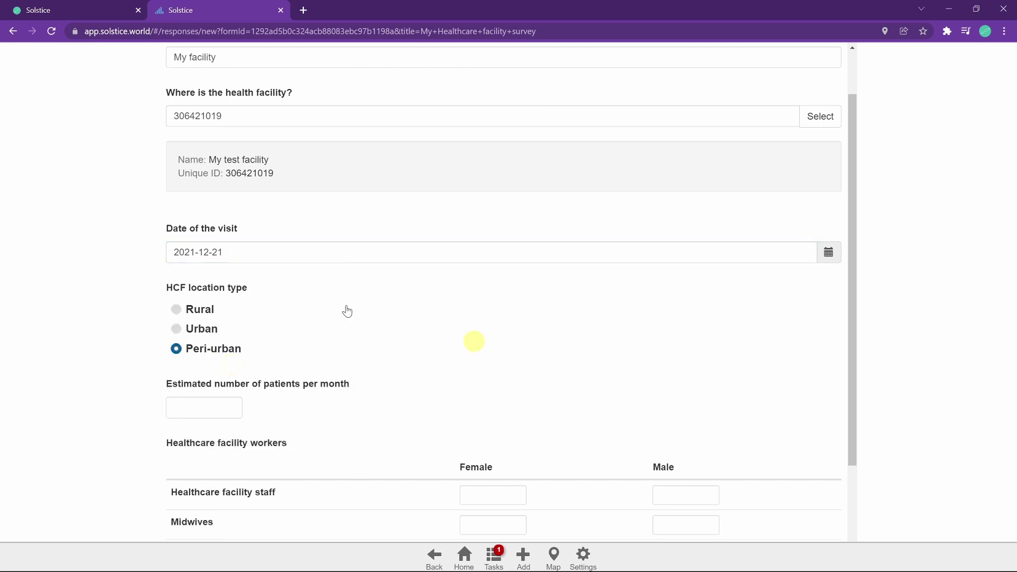
{"action": "left_click", "coordinate": [214, 349]}
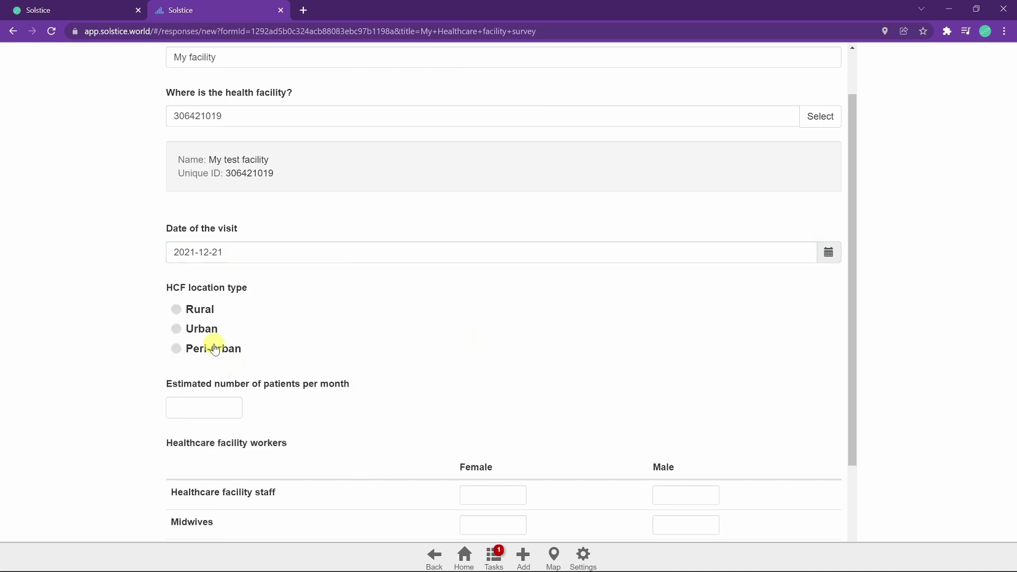
{"action": "left_click", "coordinate": [198, 311]}
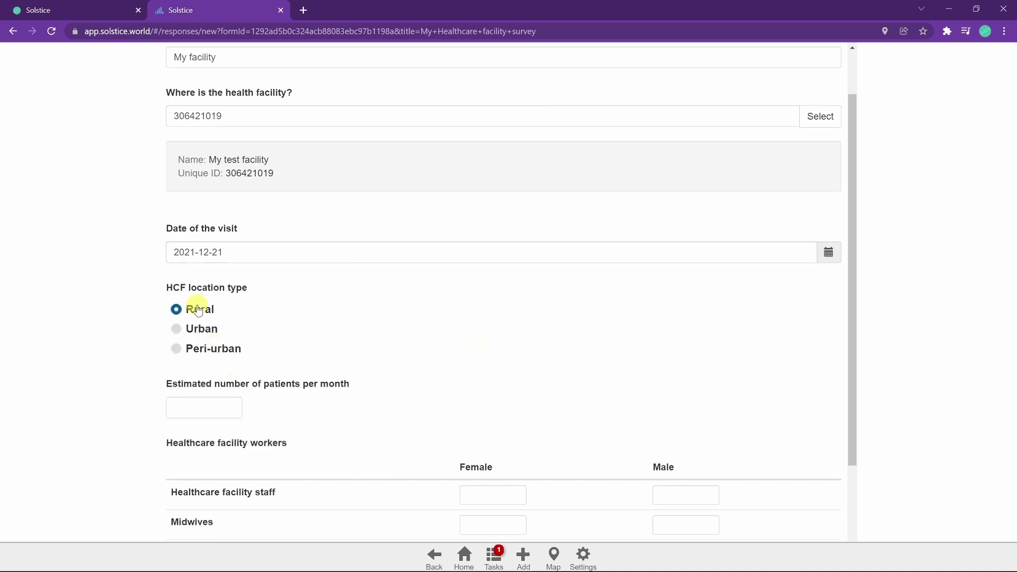
Set the estimated number of patients per month to 80.
{"action": "scroll", "coordinate": [190, 354], "scroll_direction": "down", "scroll_amount": 1}
{"action": "left_click", "coordinate": [207, 346]}
{"action": "type", "text": "7"}
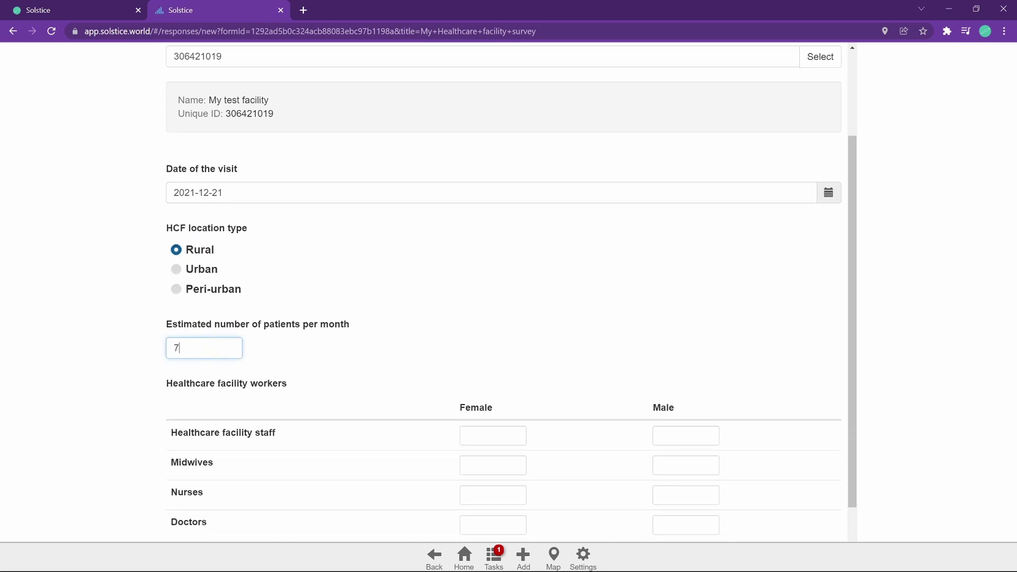
{"action": "type", "text": "9"}
{"action": "scroll", "coordinate": [402, 355], "scroll_direction": "down", "scroll_amount": 1}
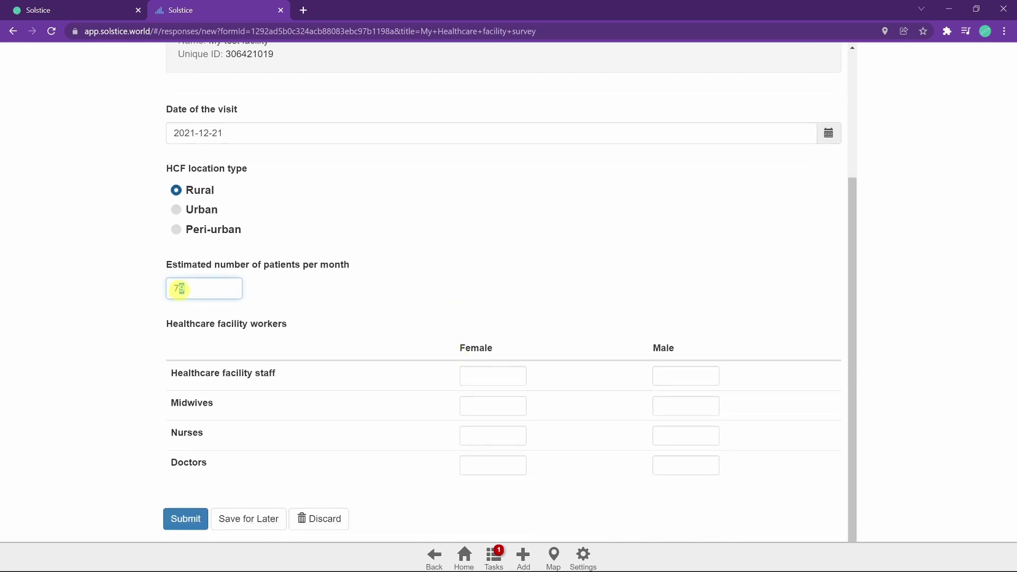
{"action": "double_click", "coordinate": [179, 288]}
{"action": "type", "text": "80"}
{"action": "scroll", "coordinate": [322, 295], "scroll_direction": "down", "scroll_amount": 1}
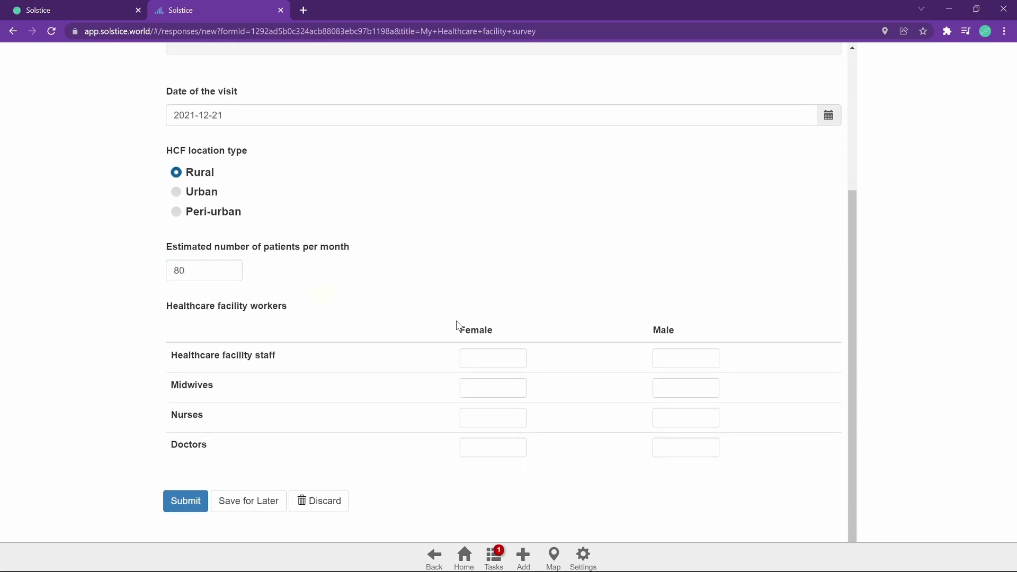
Enter female/male counts 3/1 for healthcare facility staff and 1/0 for midwives.
{"action": "left_click", "coordinate": [492, 359]}
{"action": "type", "text": "3"}
{"action": "left_click", "coordinate": [665, 358]}
{"action": "type", "text": "1"}
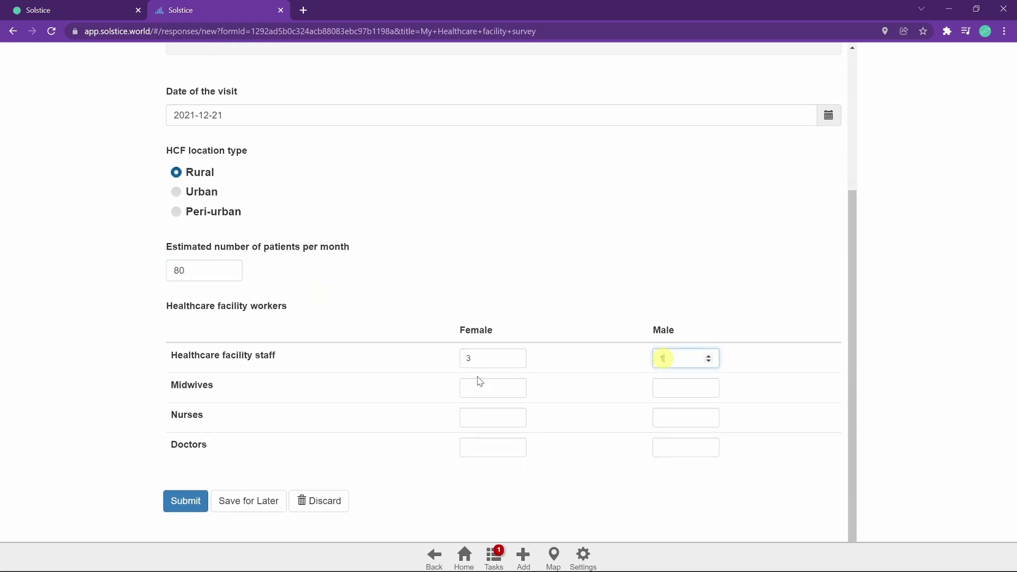
{"action": "left_click", "coordinate": [478, 385]}
{"action": "type", "text": "1"}
{"action": "left_click", "coordinate": [683, 388]}
{"action": "type", "text": "0"}
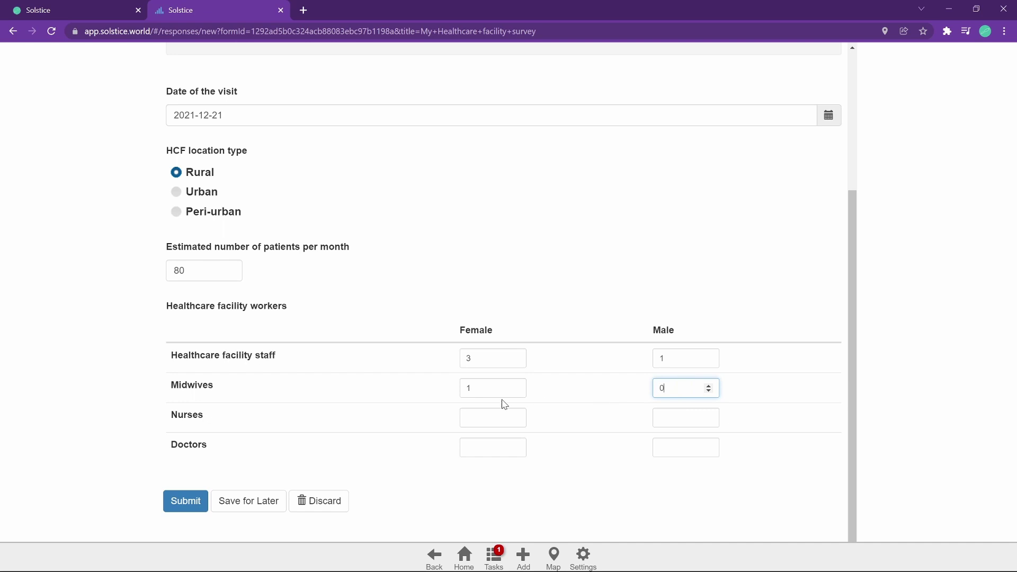
Enter female/male counts 4/4 for nurses and 2/1 for doctors, then submit the response.
{"action": "left_click", "coordinate": [486, 415]}
{"action": "type", "text": "4"}
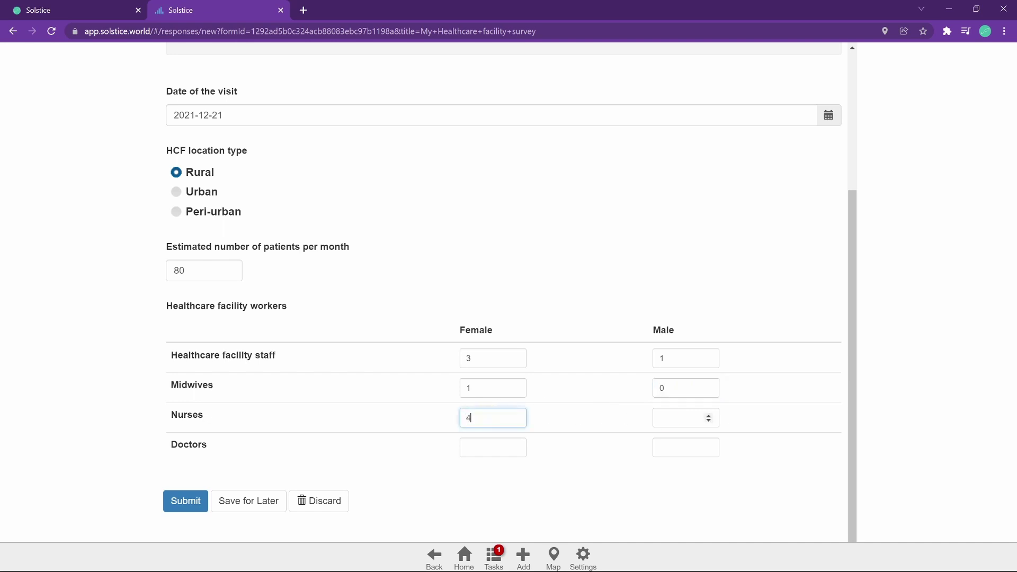
{"action": "left_click", "coordinate": [664, 417]}
{"action": "type", "text": "4"}
{"action": "left_click", "coordinate": [506, 447]}
{"action": "type", "text": "2"}
{"action": "left_click", "coordinate": [675, 447]}
{"action": "type", "text": "1"}
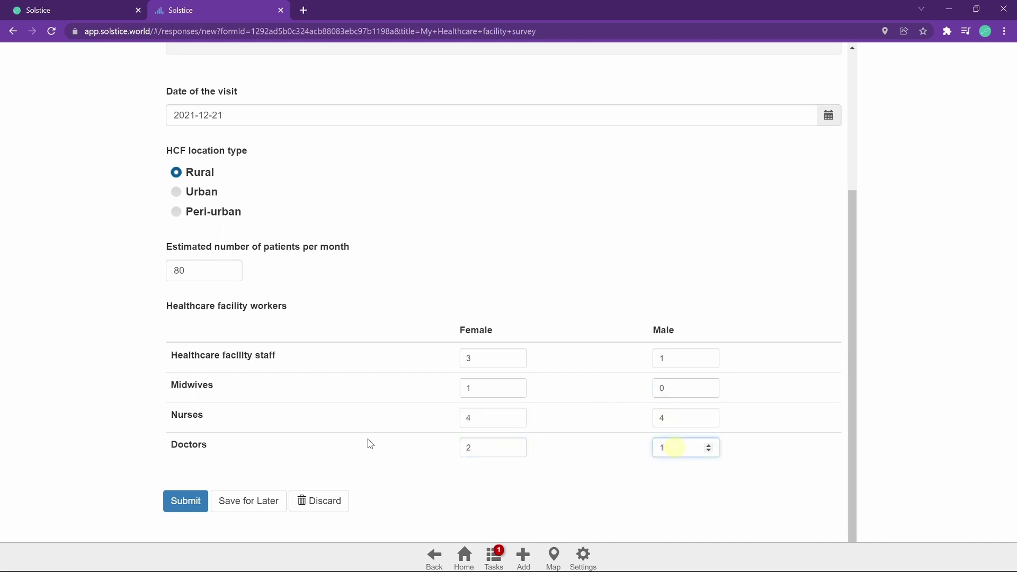
{"action": "scroll", "coordinate": [283, 173], "scroll_direction": "up", "scroll_amount": 3}
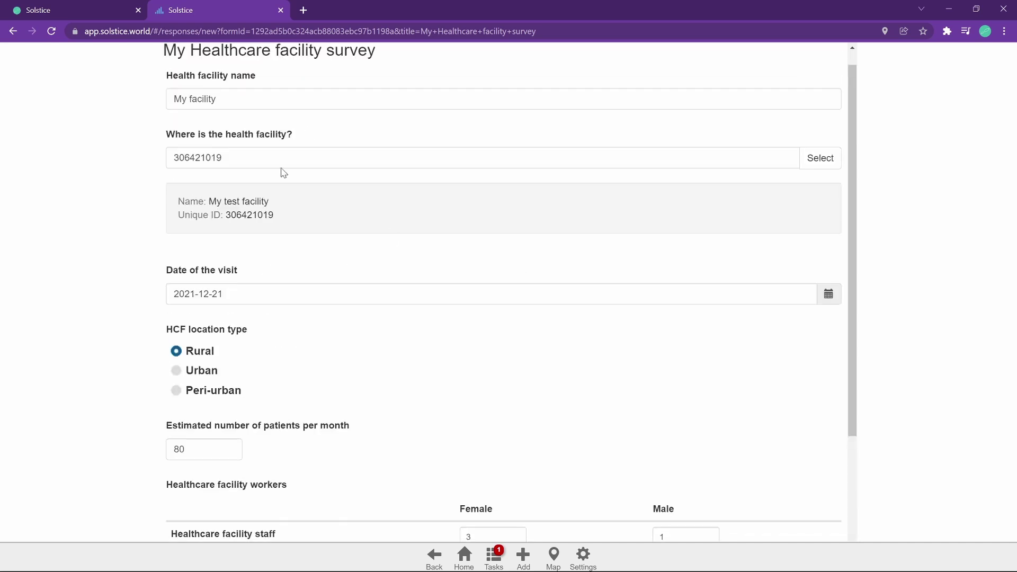
{"action": "scroll", "coordinate": [608, 363], "scroll_direction": "down", "scroll_amount": 3}
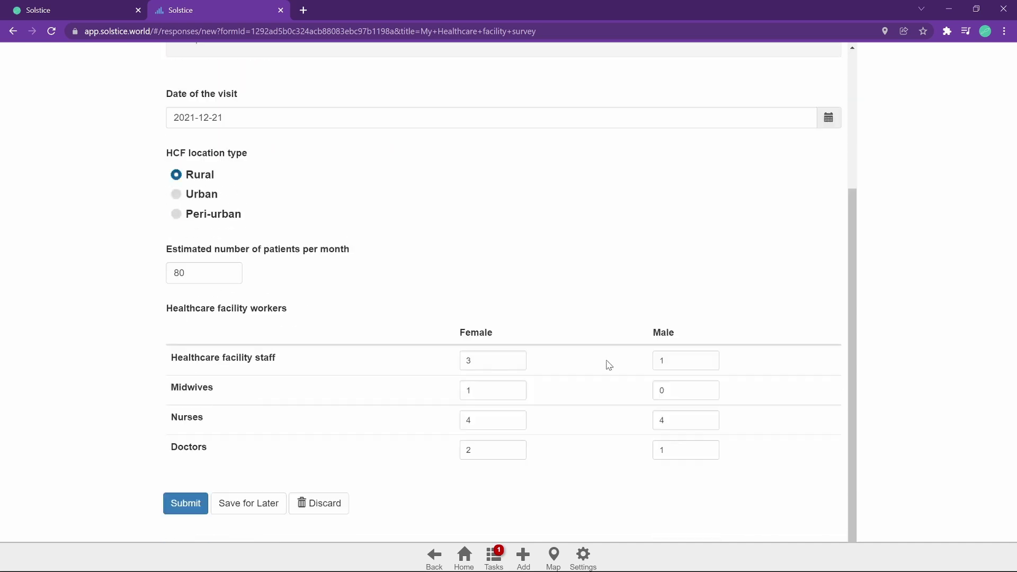
{"action": "left_click", "coordinate": [169, 500]}
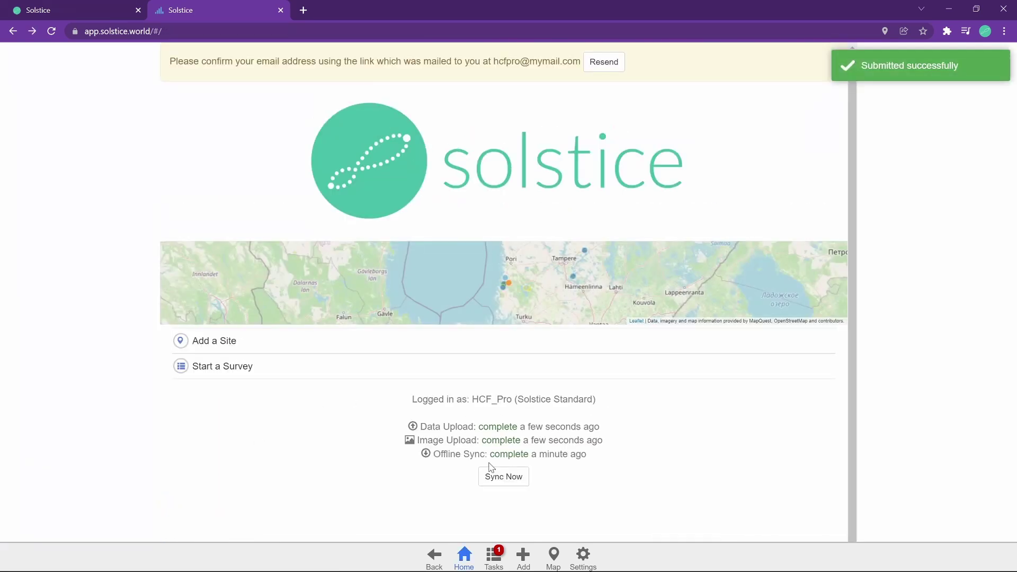
Sync the submitted response to the server and return to the survey's Deploy page tab.
{"action": "left_click", "coordinate": [423, 425]}
{"action": "left_click_drag", "start_coordinate": [423, 426], "coordinate": [480, 427]}
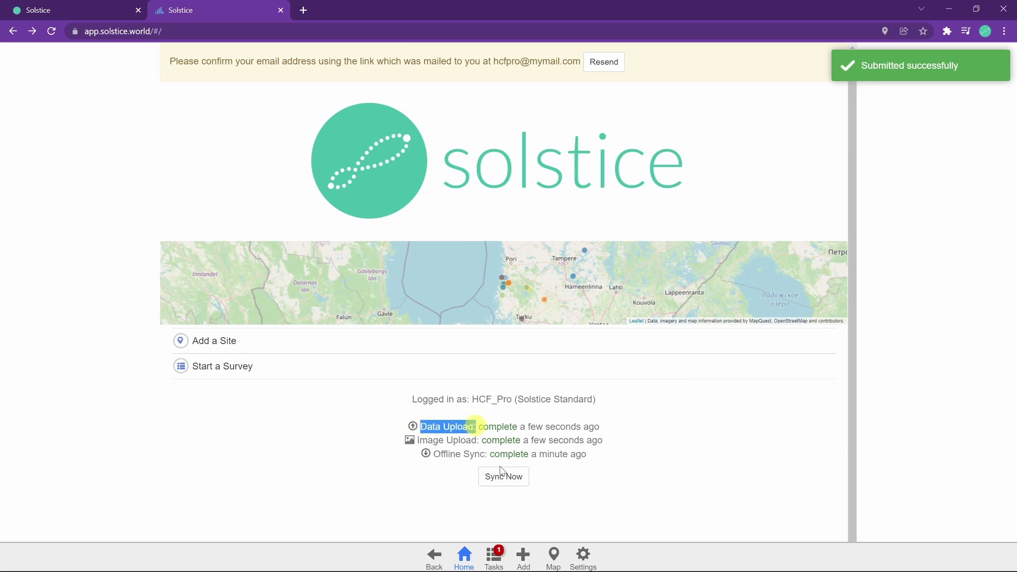
{"action": "left_click", "coordinate": [513, 478]}
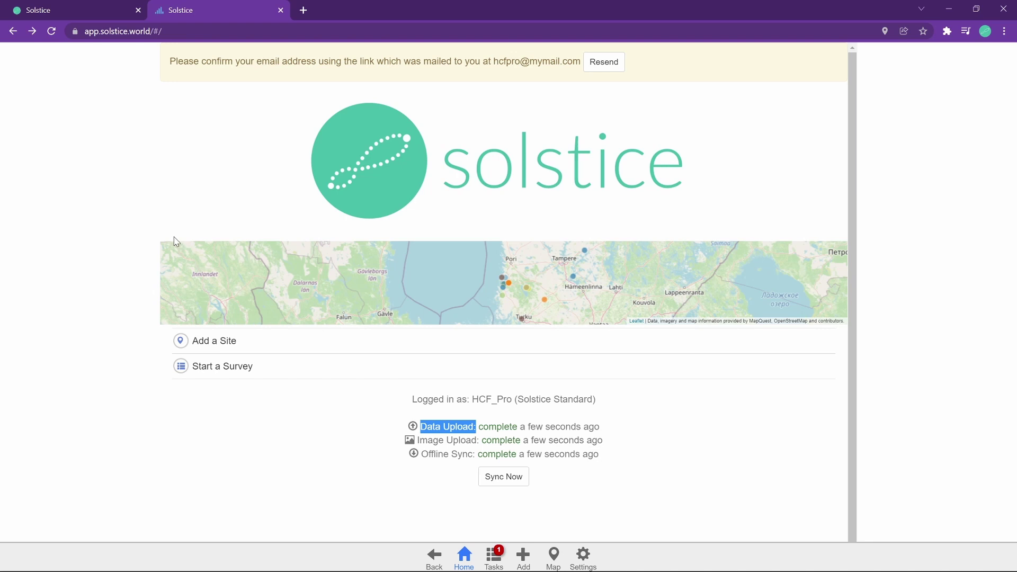
{"action": "left_click", "coordinate": [158, 219]}
{"action": "left_click", "coordinate": [106, 6]}
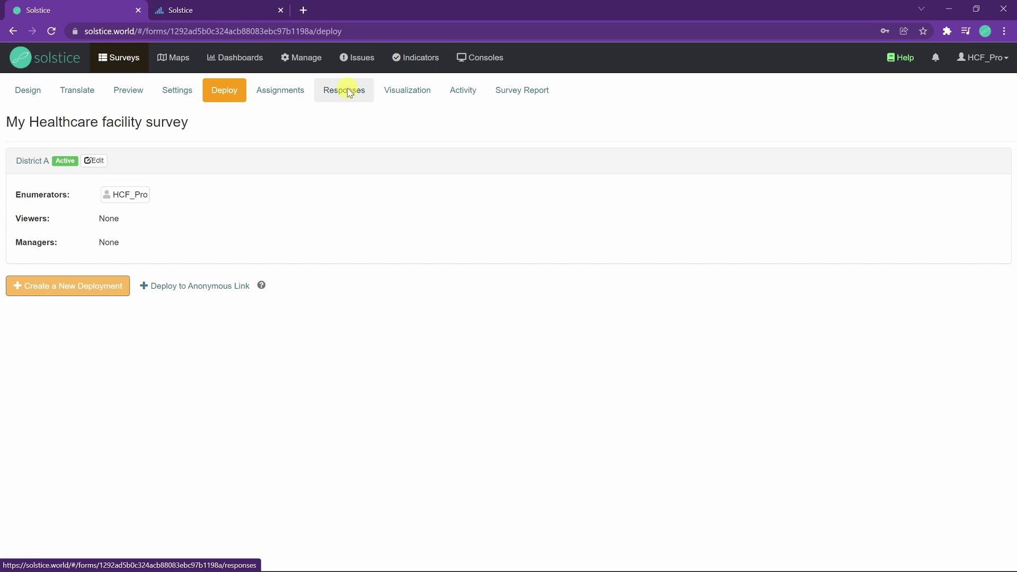
{"action": "left_click", "coordinate": [347, 92]}
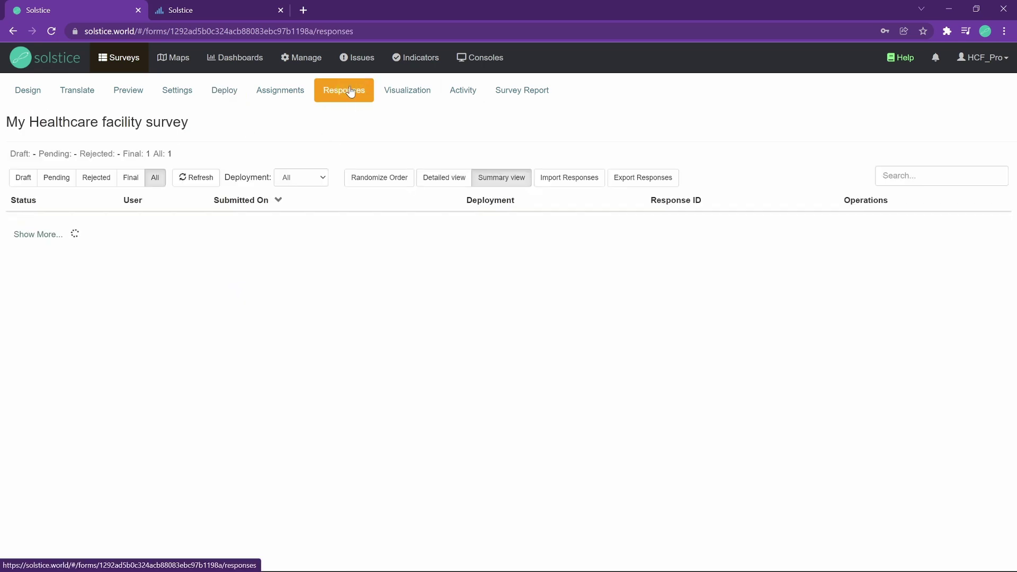
Open the single Final response, scroll through its stored answers, and close it.
{"action": "mouse_move", "coordinate": [288, 220]}
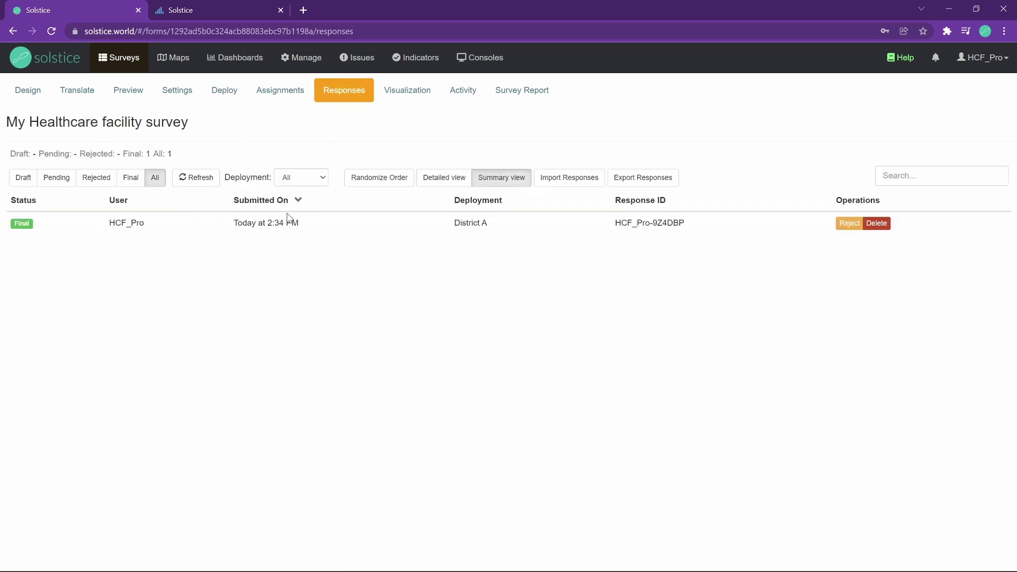
{"action": "left_click", "coordinate": [355, 227]}
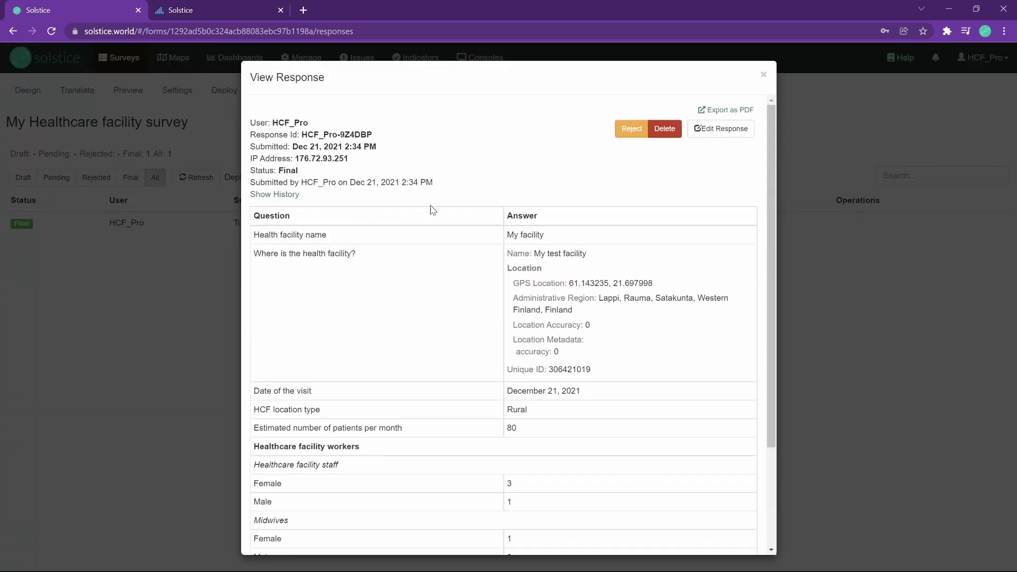
{"action": "scroll", "coordinate": [609, 297], "scroll_direction": "down", "scroll_amount": 3}
{"action": "scroll", "coordinate": [560, 338], "scroll_direction": "up", "scroll_amount": 3}
{"action": "scroll", "coordinate": [582, 297], "scroll_direction": "down", "scroll_amount": 3}
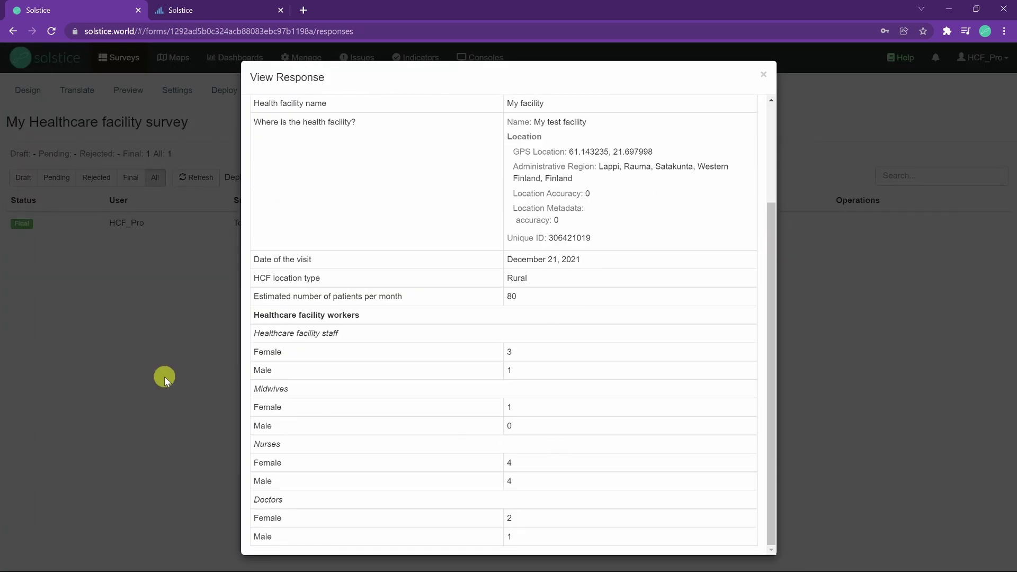
{"action": "left_click", "coordinate": [164, 377]}
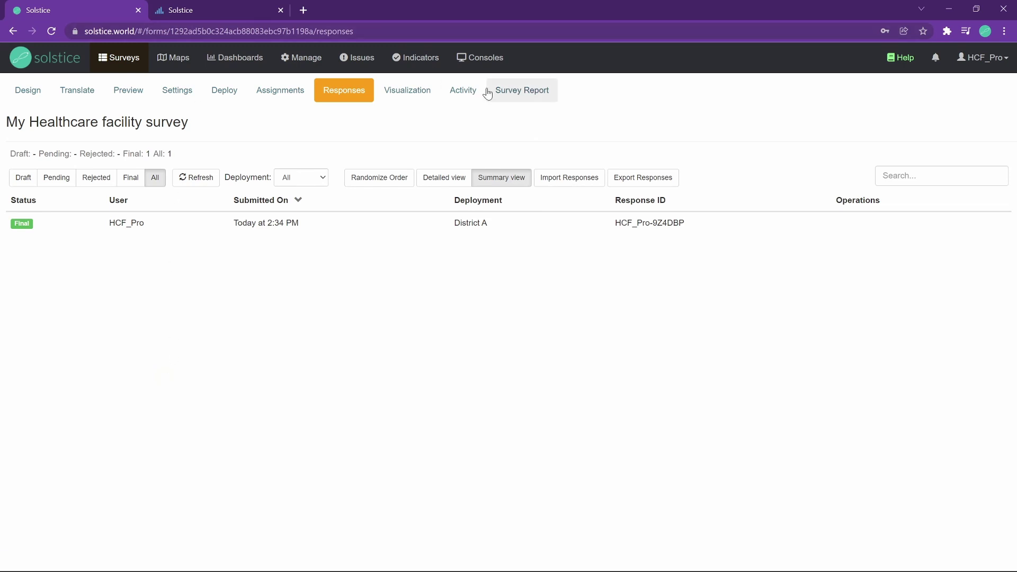
{"action": "left_click", "coordinate": [421, 102]}
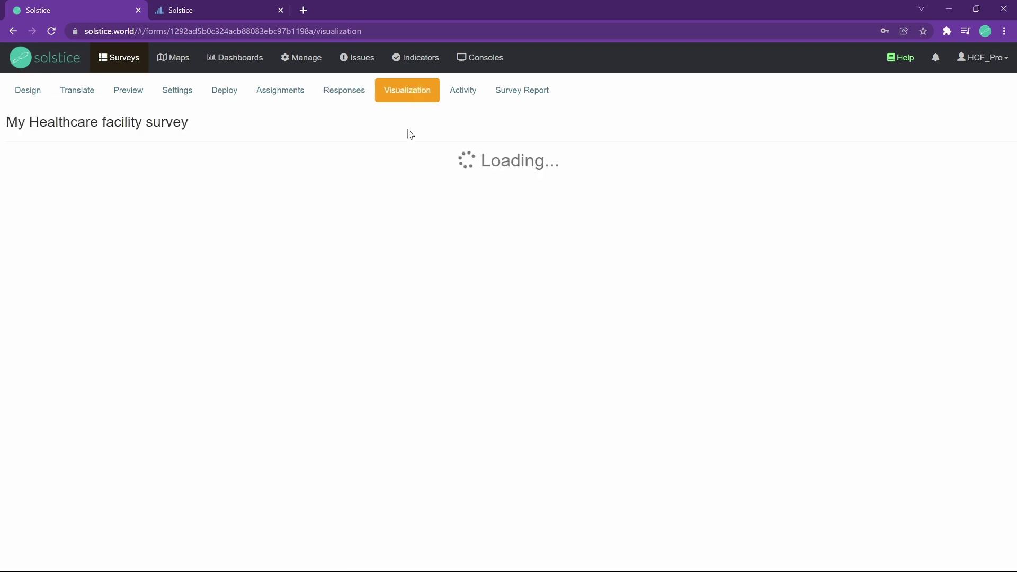
Scroll through the response charts: the map, visit date, and 100% Rural location type.
{"action": "scroll", "coordinate": [413, 217], "scroll_direction": "down", "scroll_amount": 8}
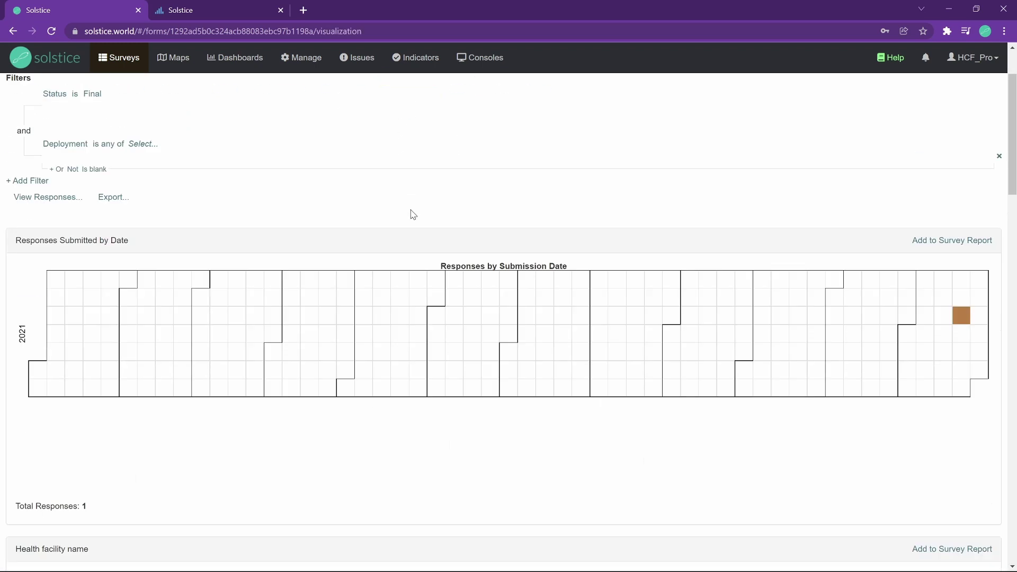
{"action": "scroll", "coordinate": [100, 234], "scroll_direction": "down", "scroll_amount": 7}
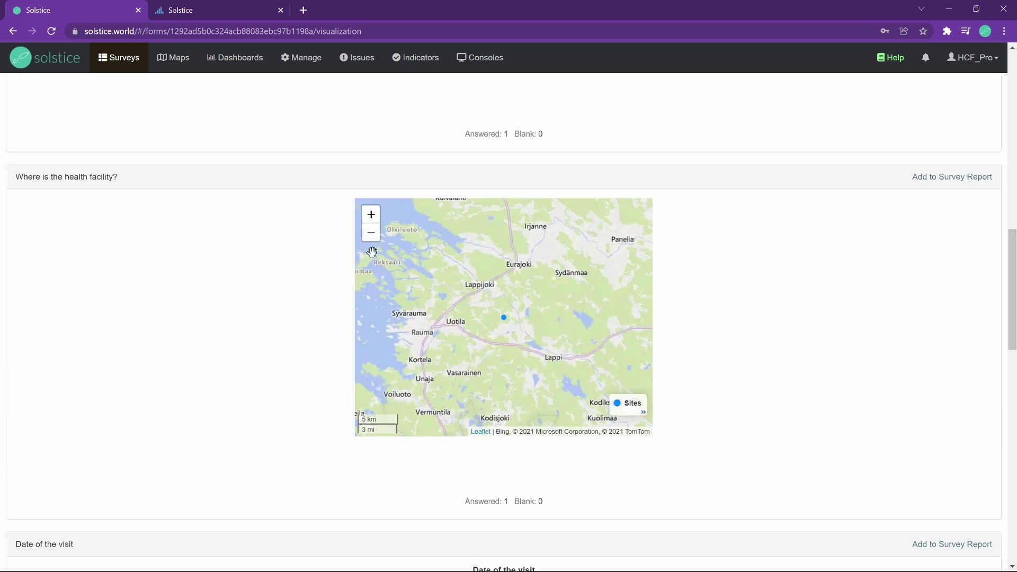
{"action": "scroll", "coordinate": [757, 317], "scroll_direction": "down", "scroll_amount": 11}
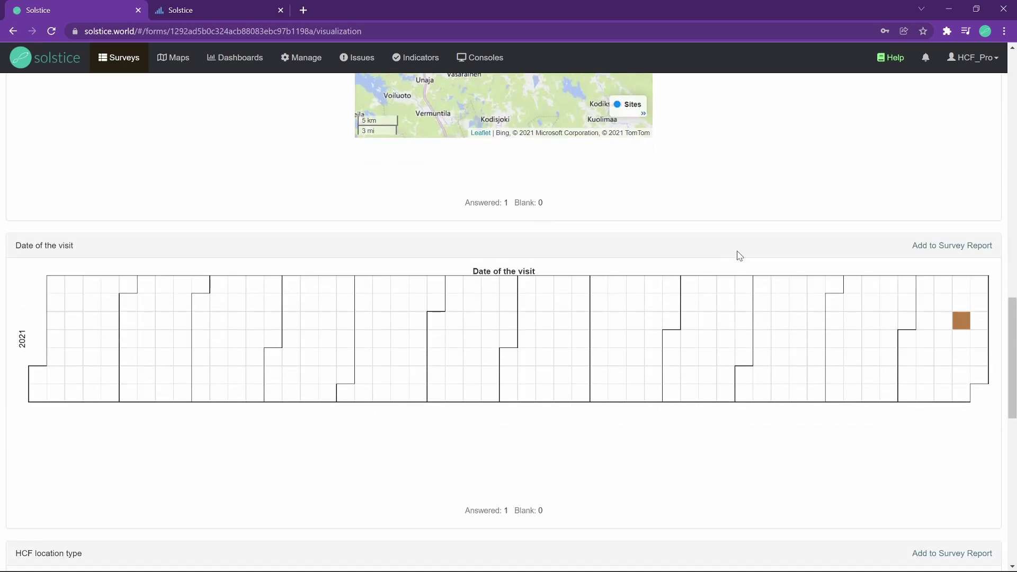
{"action": "scroll", "coordinate": [482, 364], "scroll_direction": "down", "scroll_amount": 6}
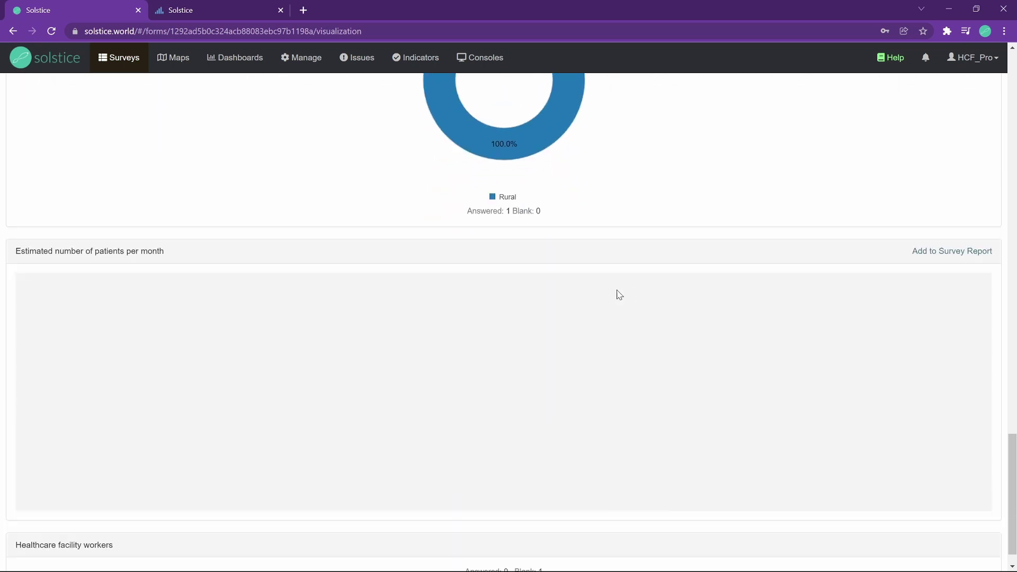
{"action": "scroll", "coordinate": [581, 332], "scroll_direction": "up", "scroll_amount": 2}
{"action": "scroll", "coordinate": [608, 324], "scroll_direction": "up", "scroll_amount": 12}
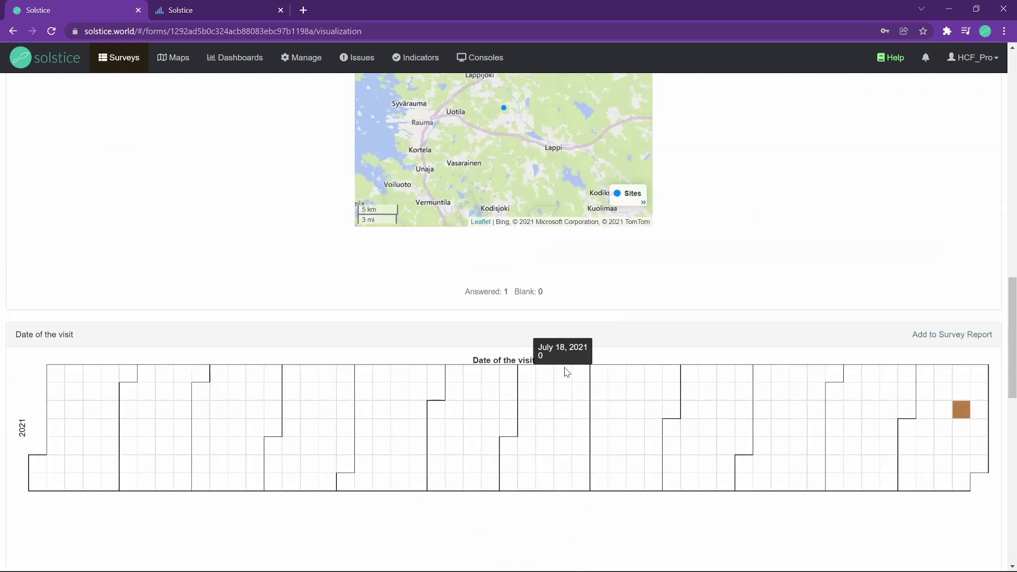
{"action": "scroll", "coordinate": [587, 386], "scroll_direction": "down", "scroll_amount": 4}
{"action": "scroll", "coordinate": [609, 378], "scroll_direction": "up", "scroll_amount": 20}
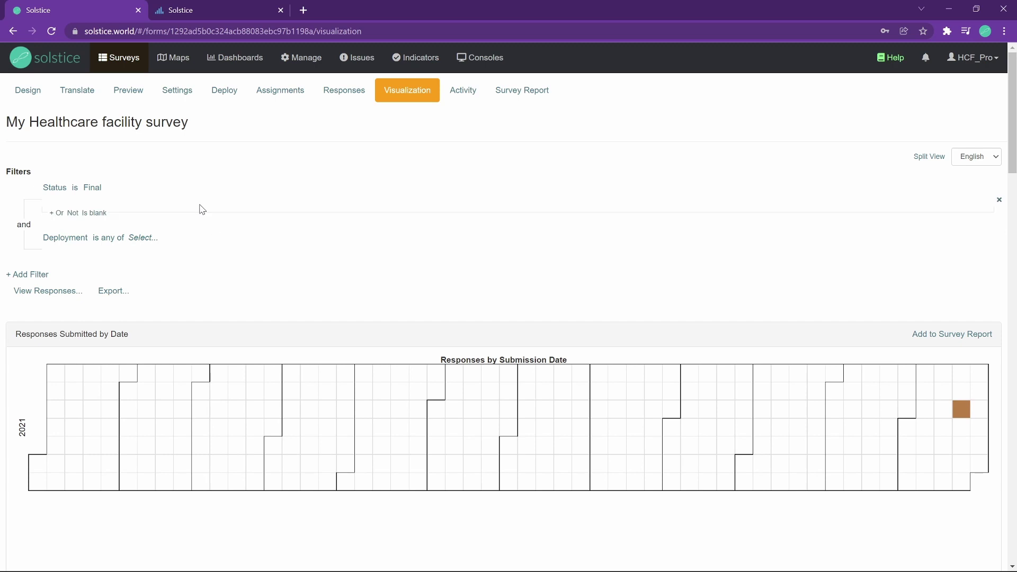
{"action": "left_click", "coordinate": [27, 91]}
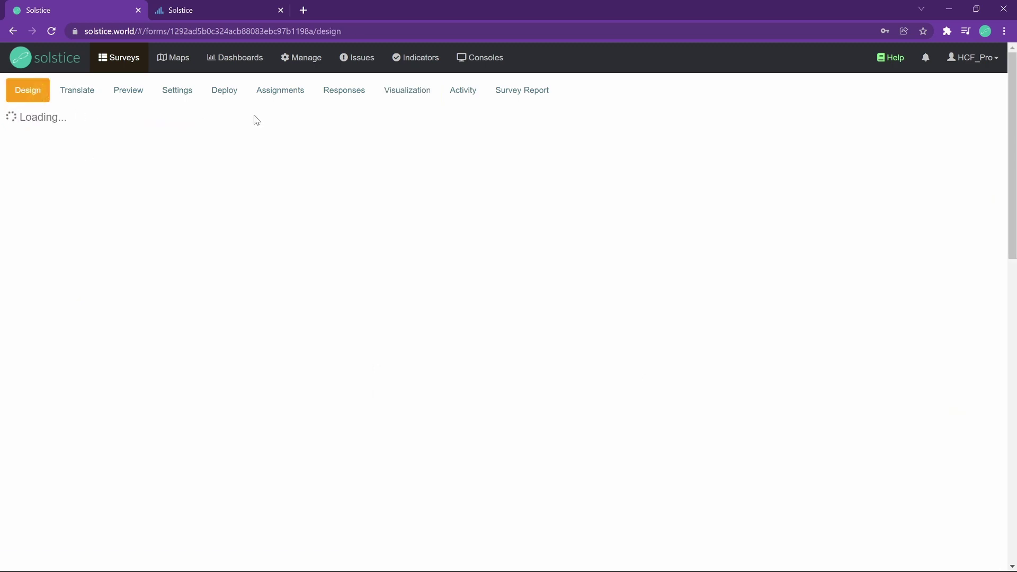